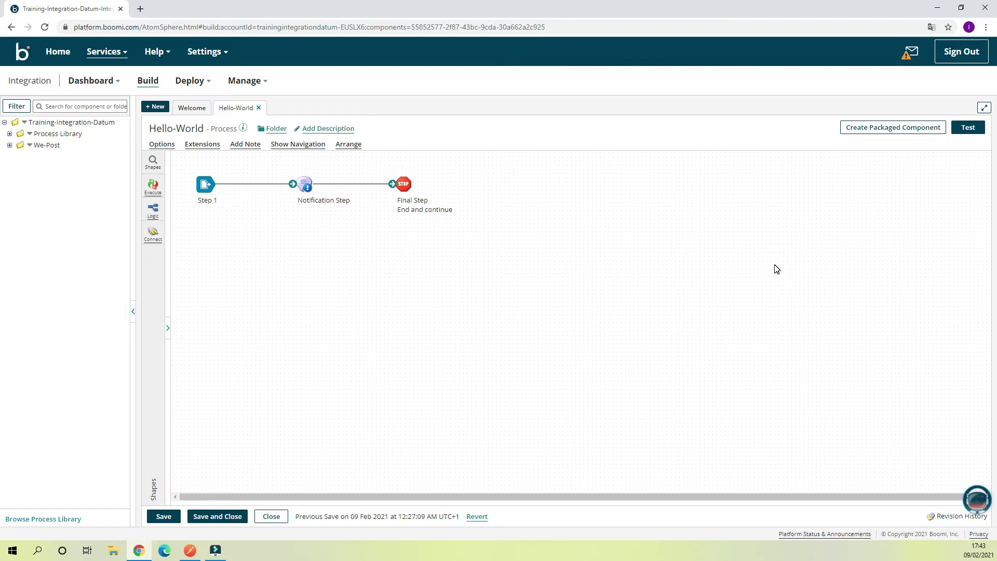
- Create a new process component named Hello-World-Http in the Training-Integration-Datum folder
click(152, 108)
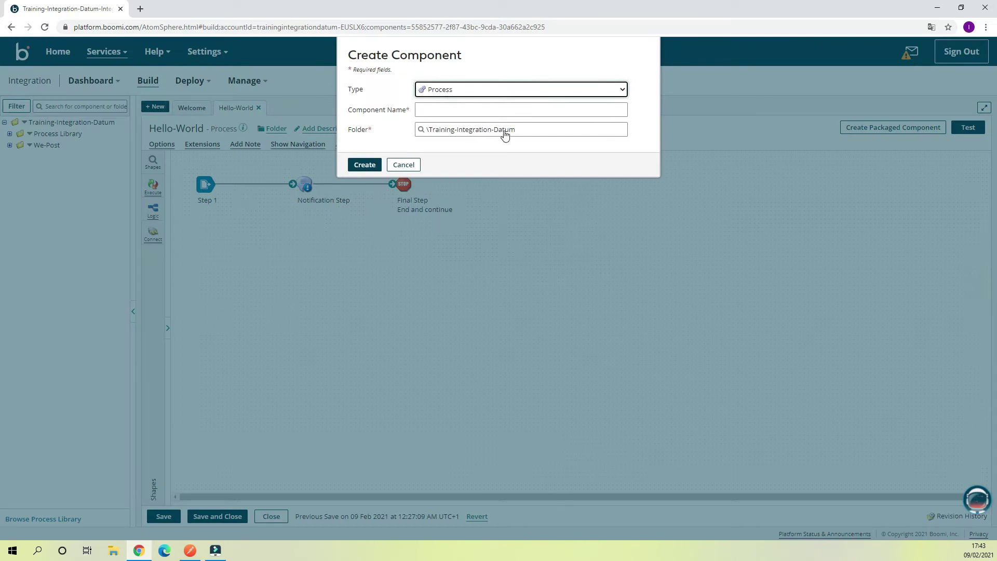
click(516, 109)
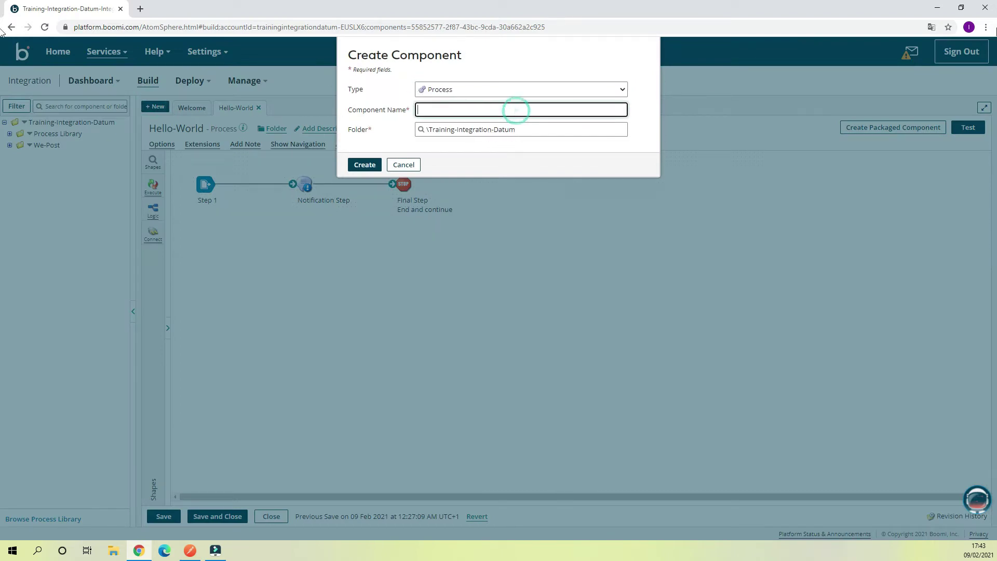
text(Hello-World)
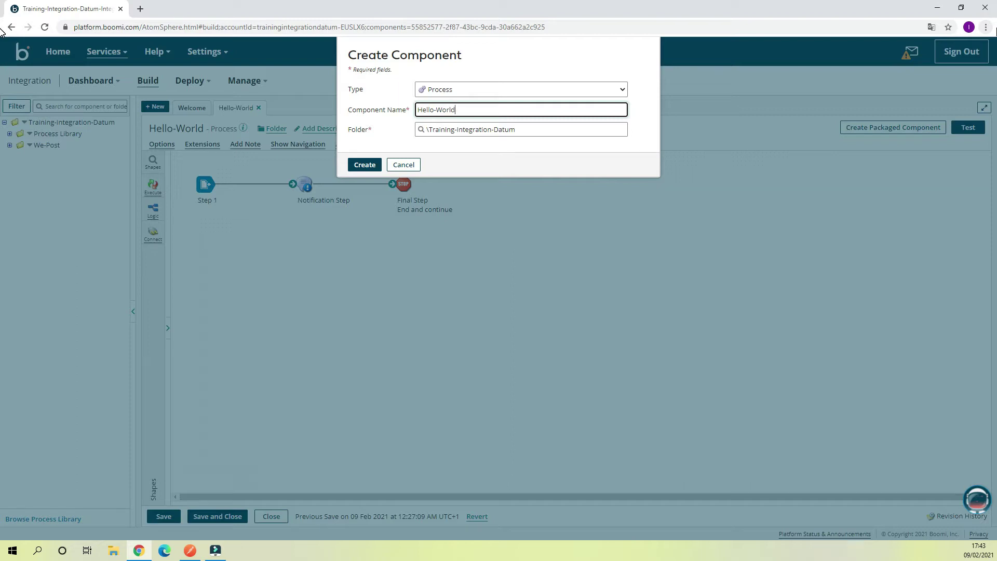
text(-Http)
click(364, 164)
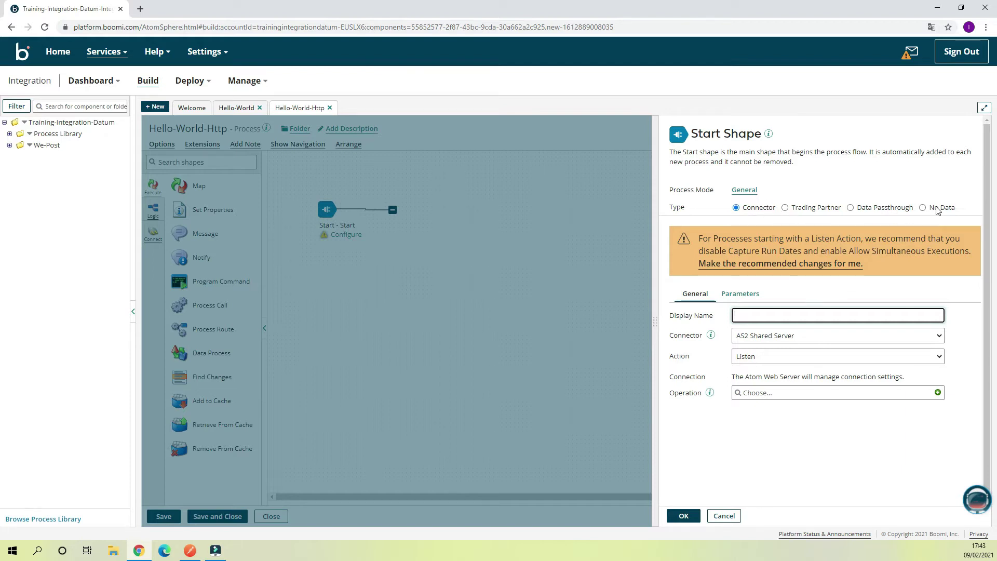
- Configure the Start shape with the Web Services Server connector, the Listen action and the display name Listen
click(785, 337)
scroll(795, 259, down, 20)
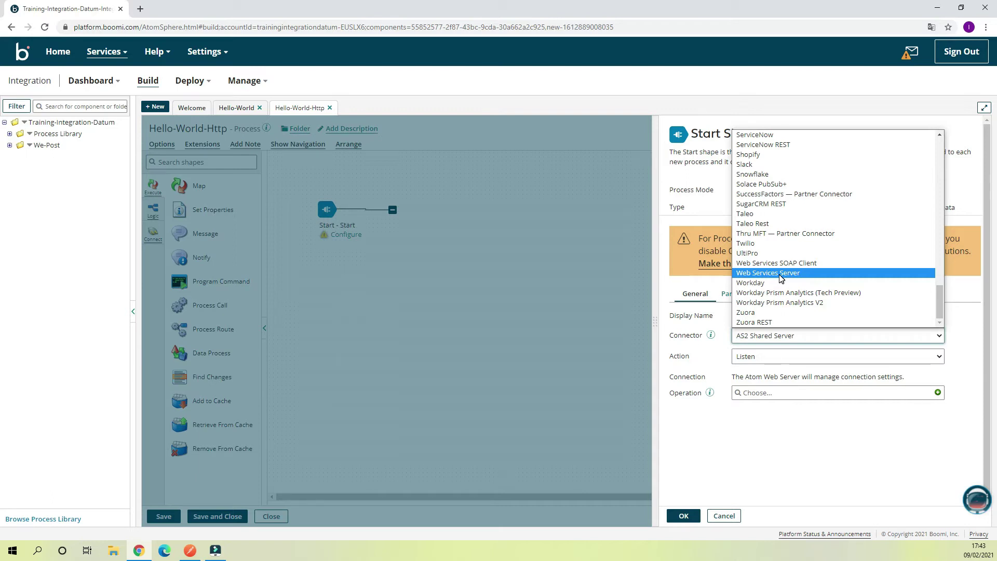
click(779, 273)
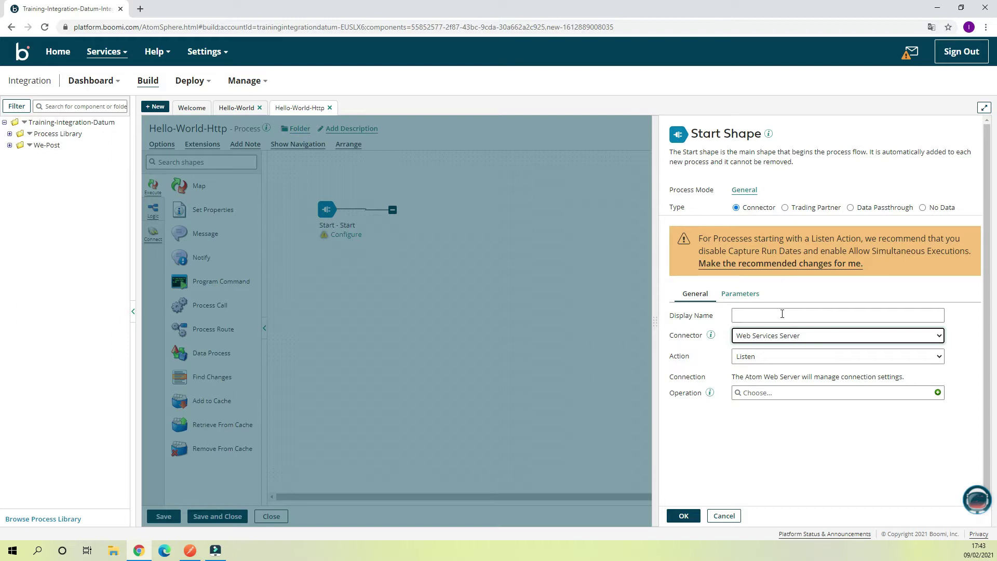
click(759, 358)
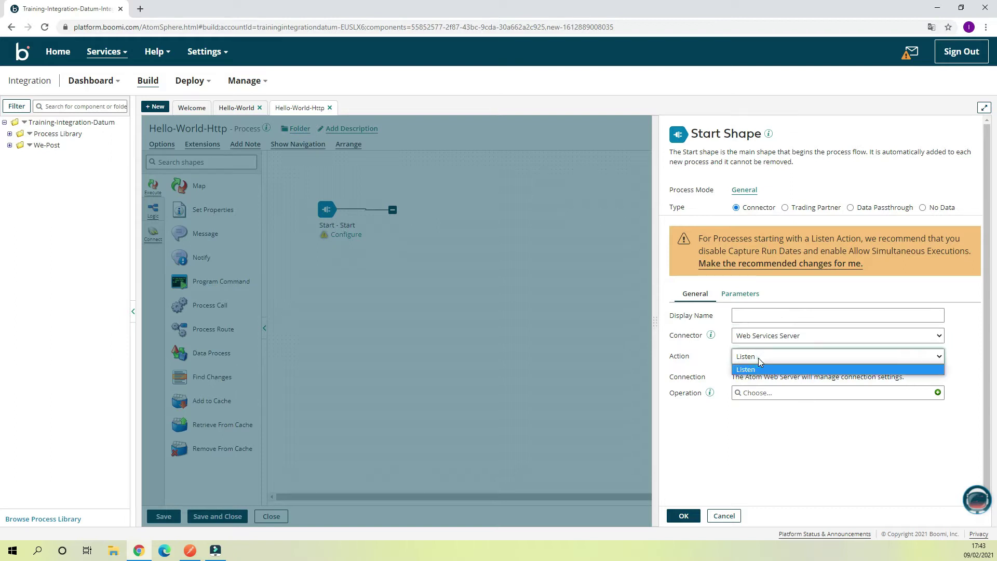
click(777, 316)
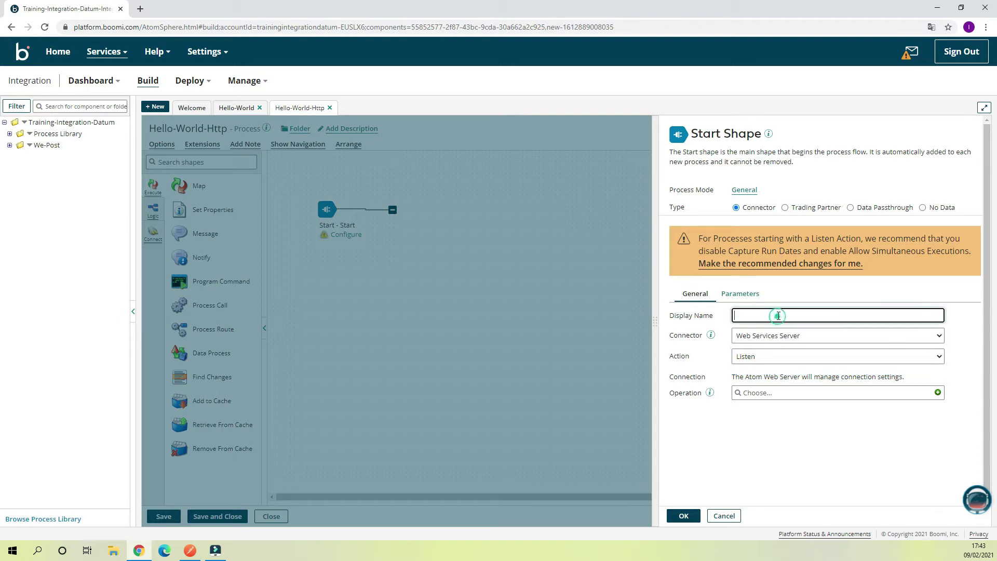
text(Listen)
- Create a new Web Services Server operation for the Start shape and name it helloWorldHttp
click(819, 392)
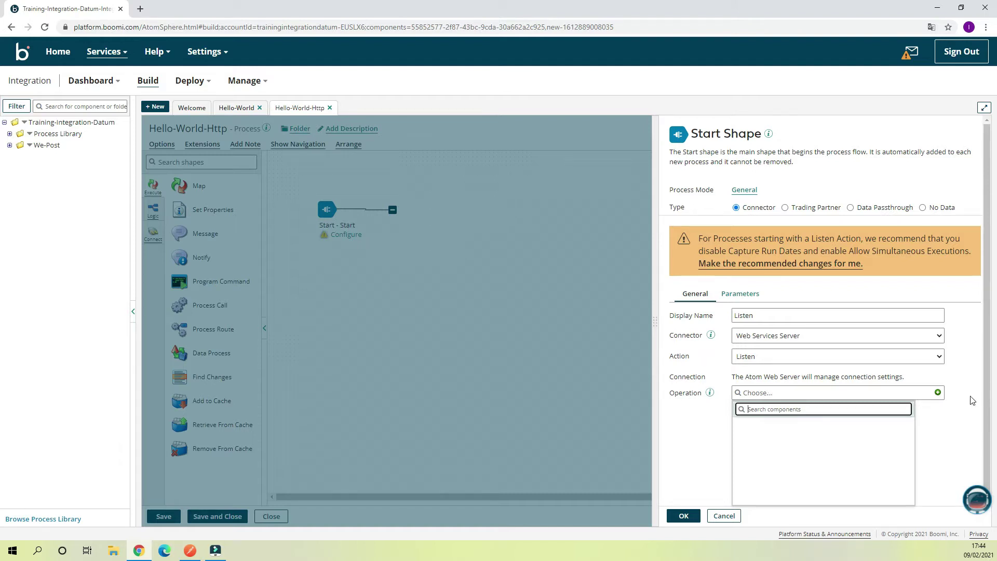
click(937, 392)
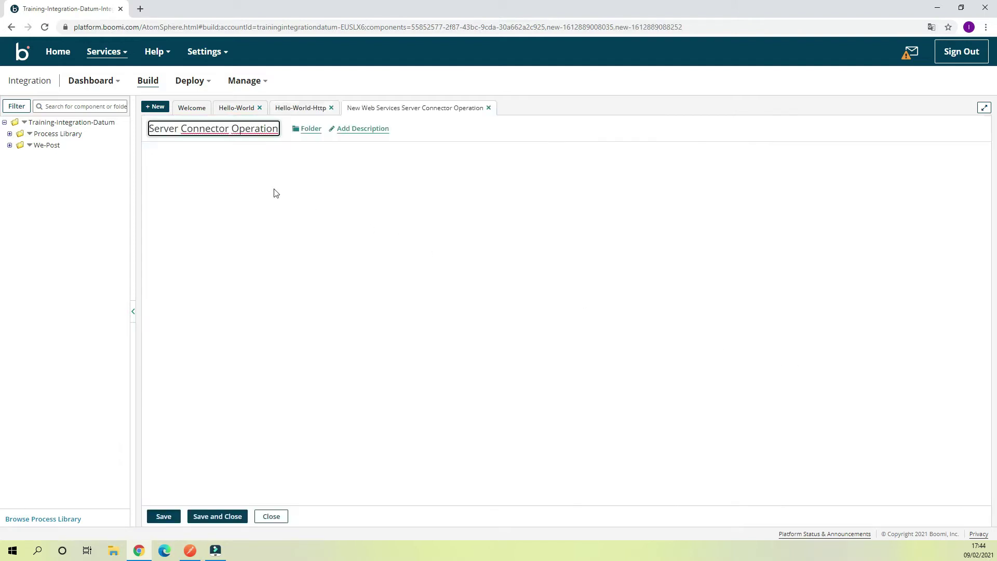
drag(277, 129, 106, 131)
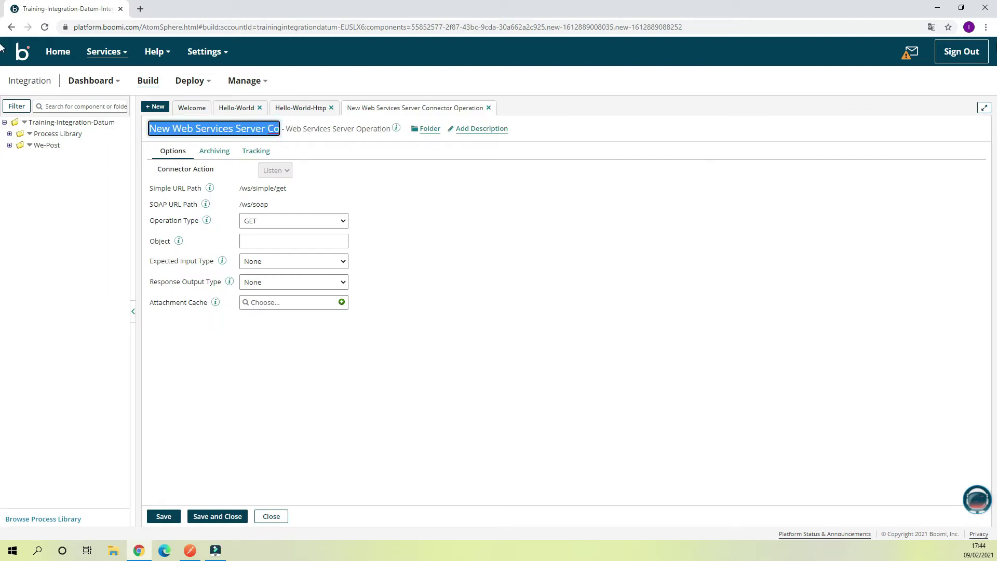
text(hell)
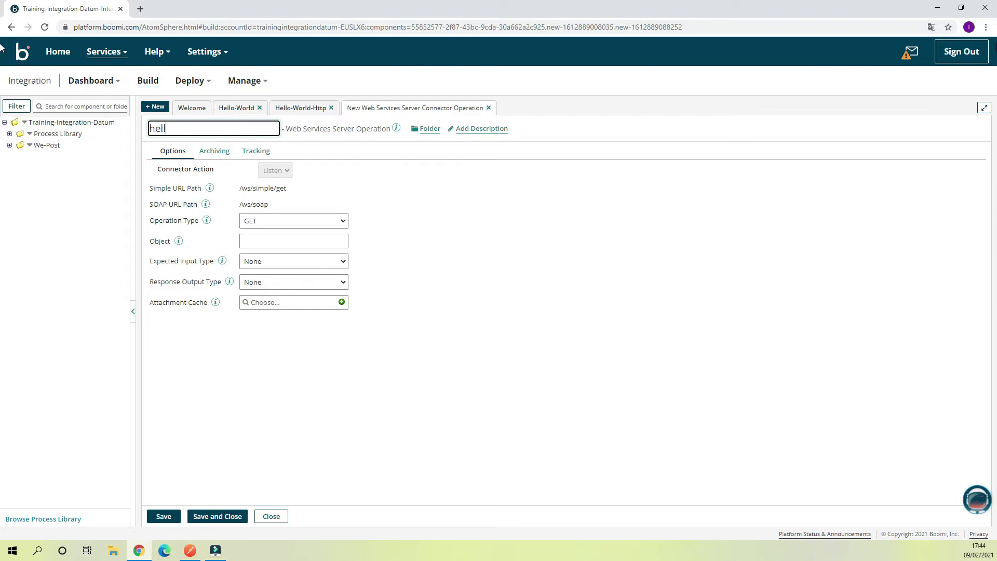
text(oWorldHttp)
- Keep GET as the operation type, set the object to hello, and check the simple URL path
click(294, 221)
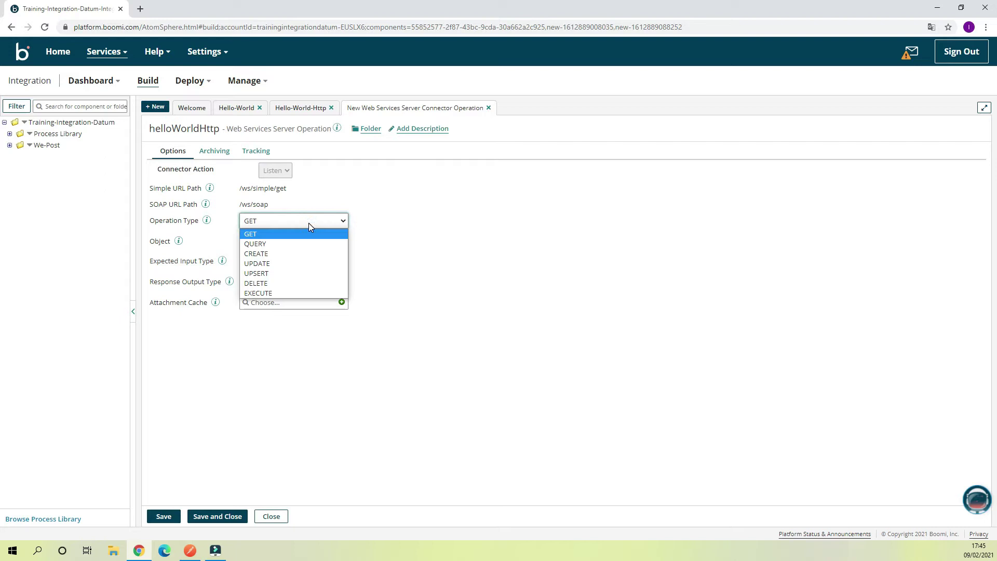
click(325, 220)
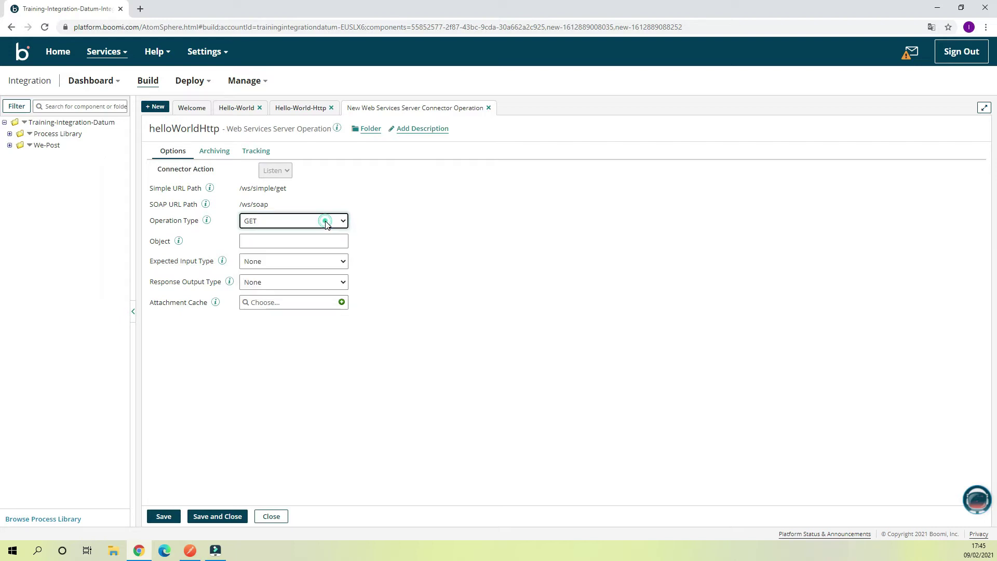
click(305, 242)
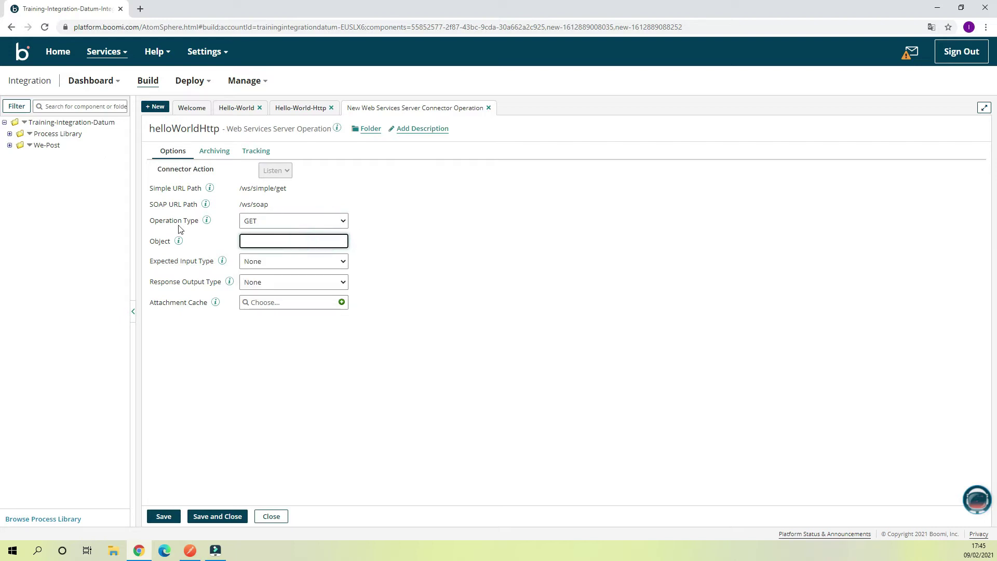
double_click(282, 189)
drag(282, 190, 224, 192)
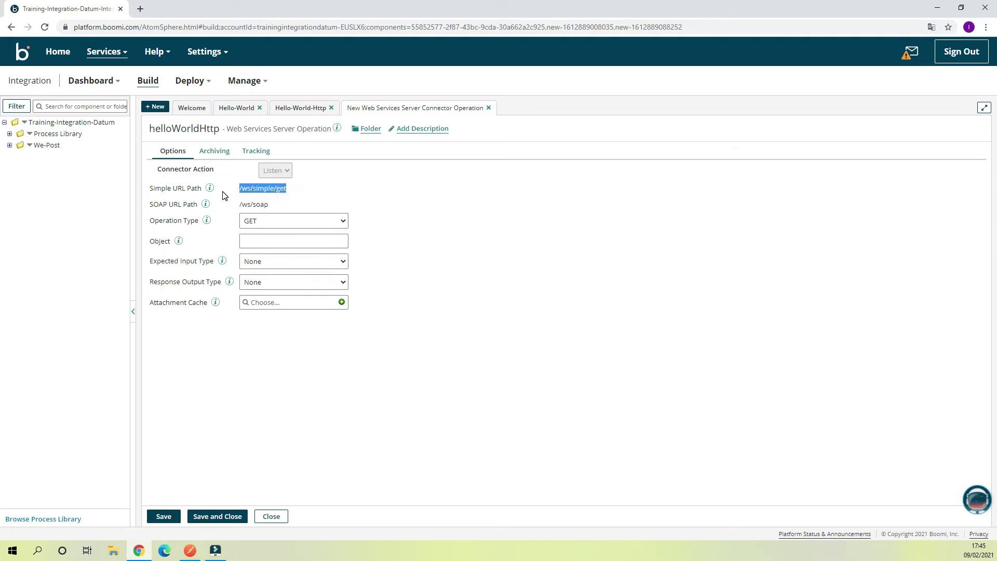
click(260, 239)
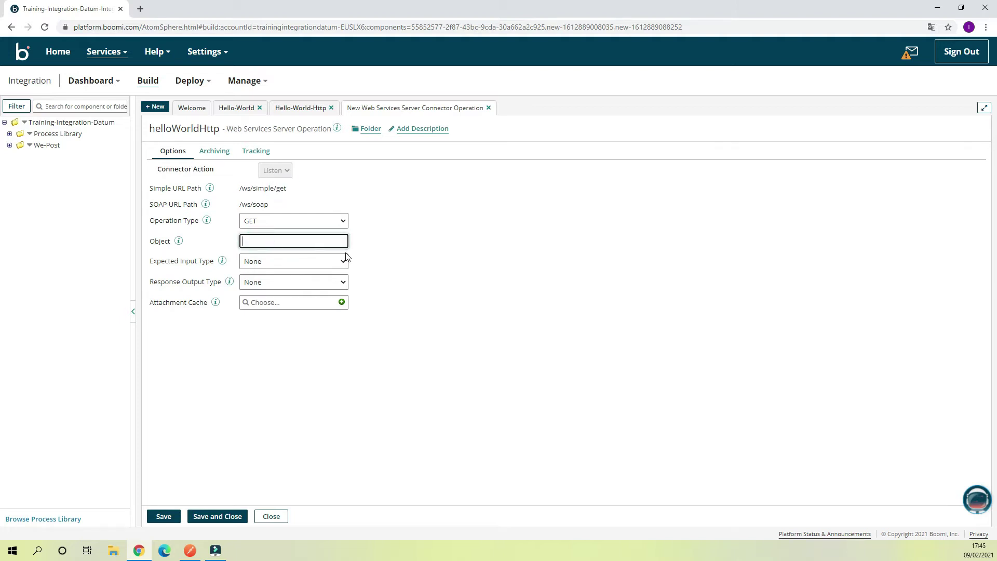
text(hello)
drag(239, 191, 307, 191)
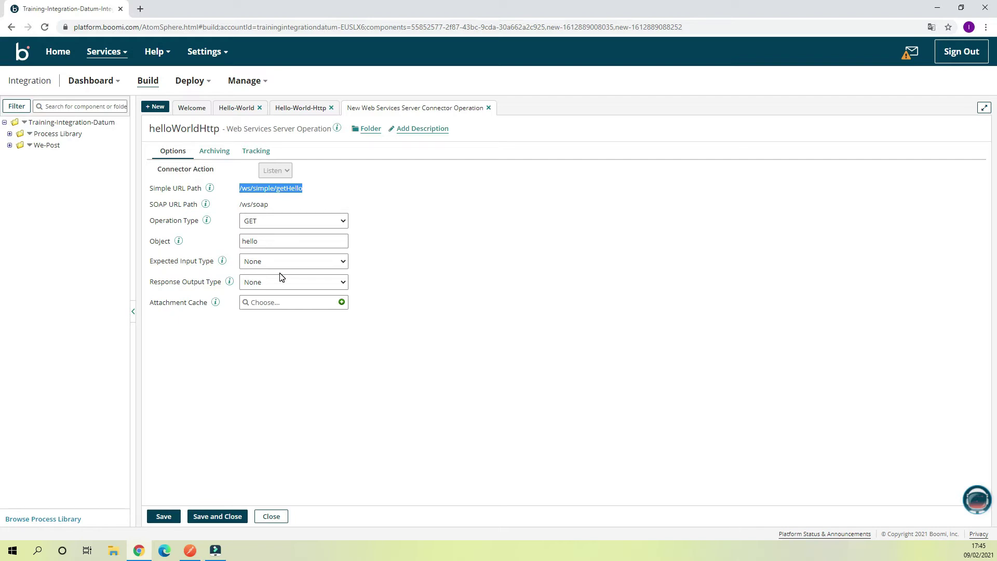
- Set the expected input type to Single JSON Object and create a new request profile to build manually
click(296, 262)
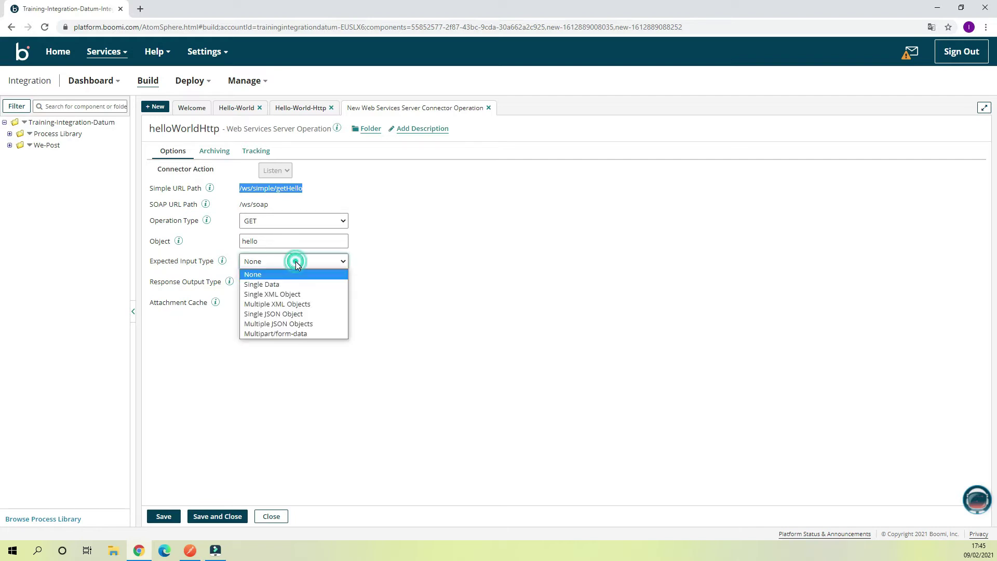
click(288, 314)
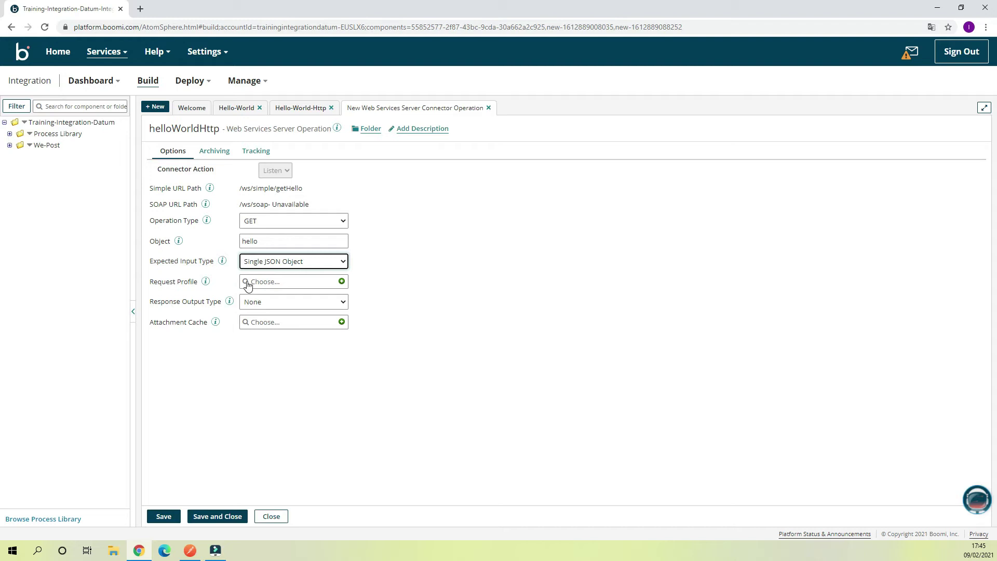
click(341, 282)
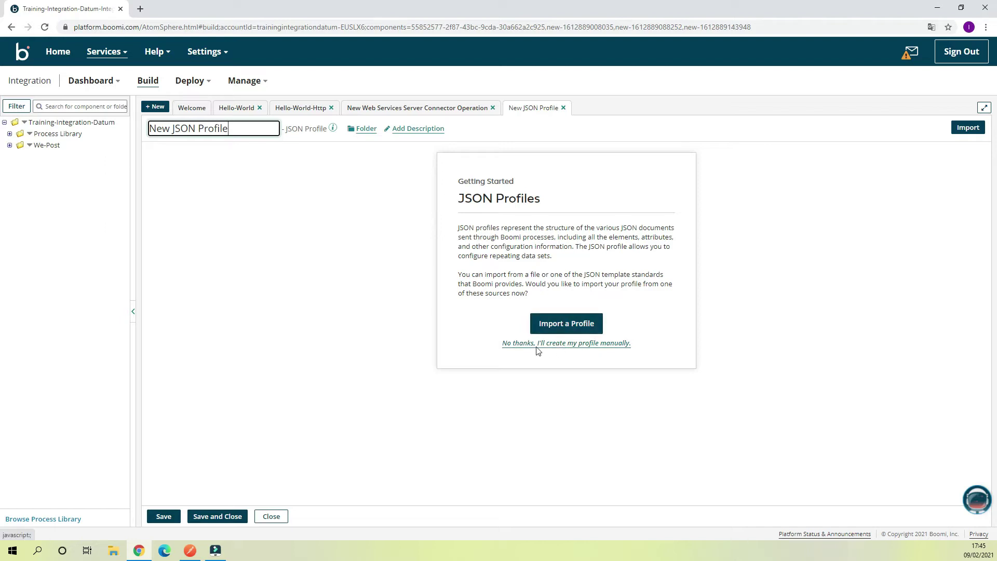
click(566, 344)
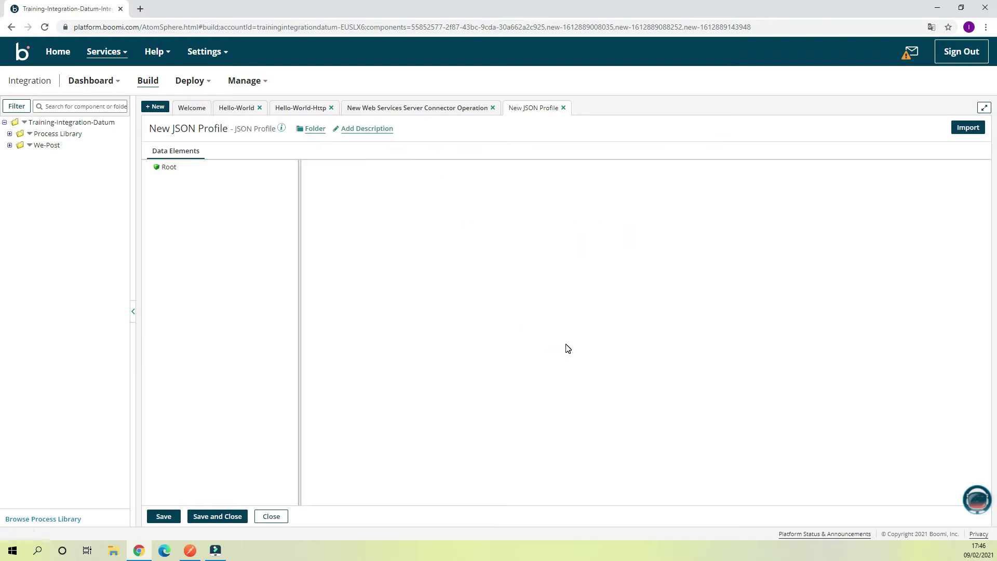
- Set the value type of the JSON profile's Root element to Object
click(163, 166)
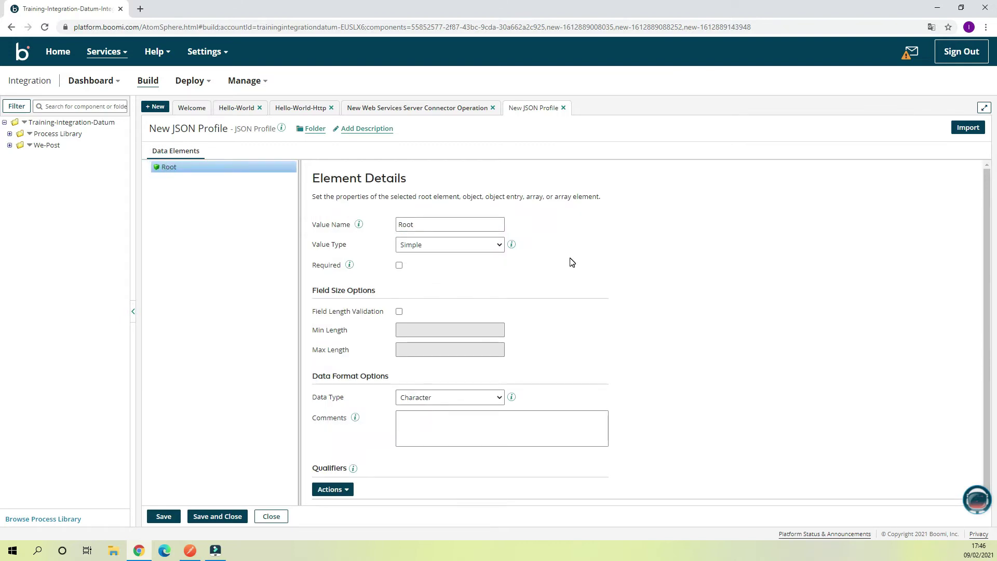
click(476, 245)
click(414, 287)
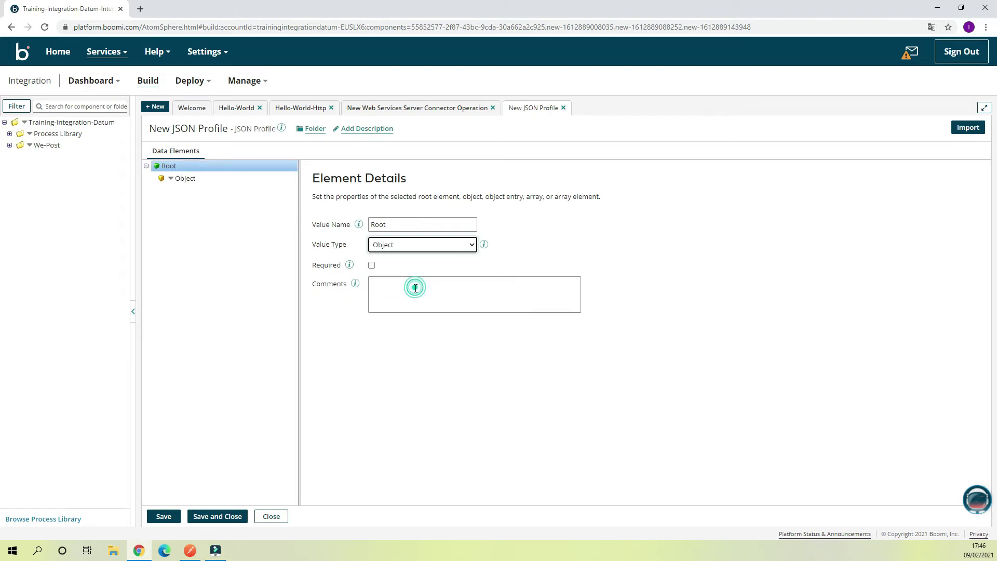
- Add an entry to the object under Root and set its value name to name
click(191, 179)
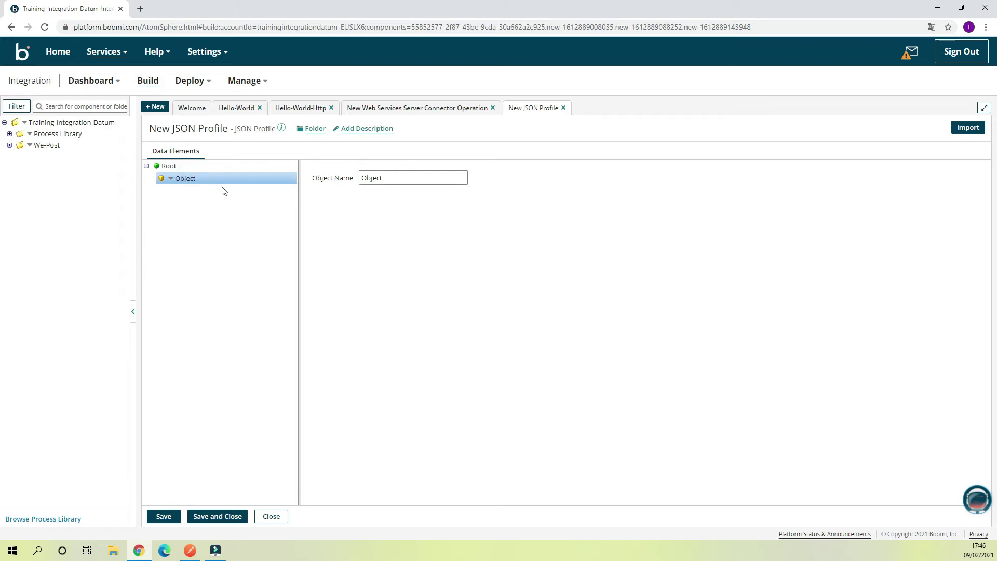
click(171, 178)
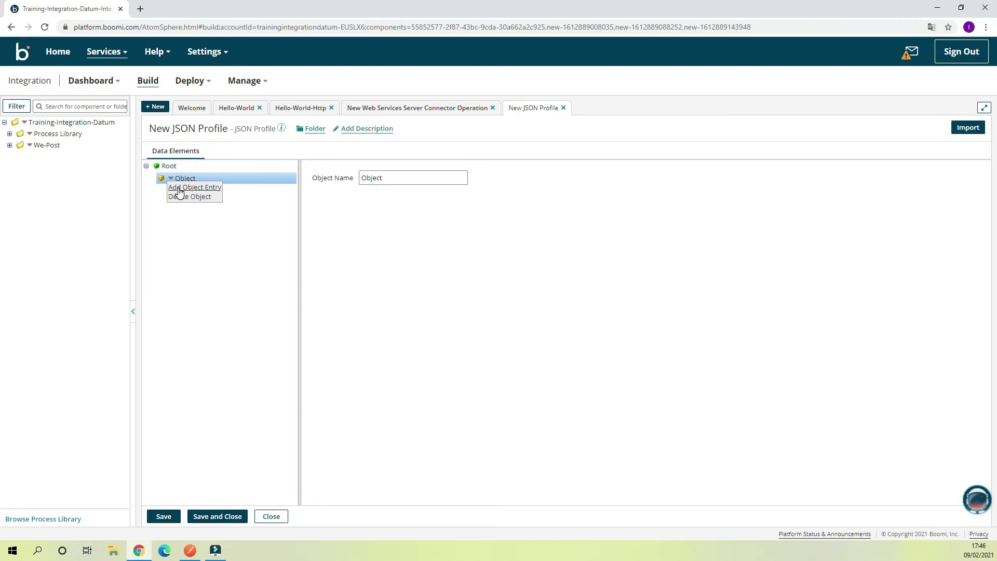
click(181, 187)
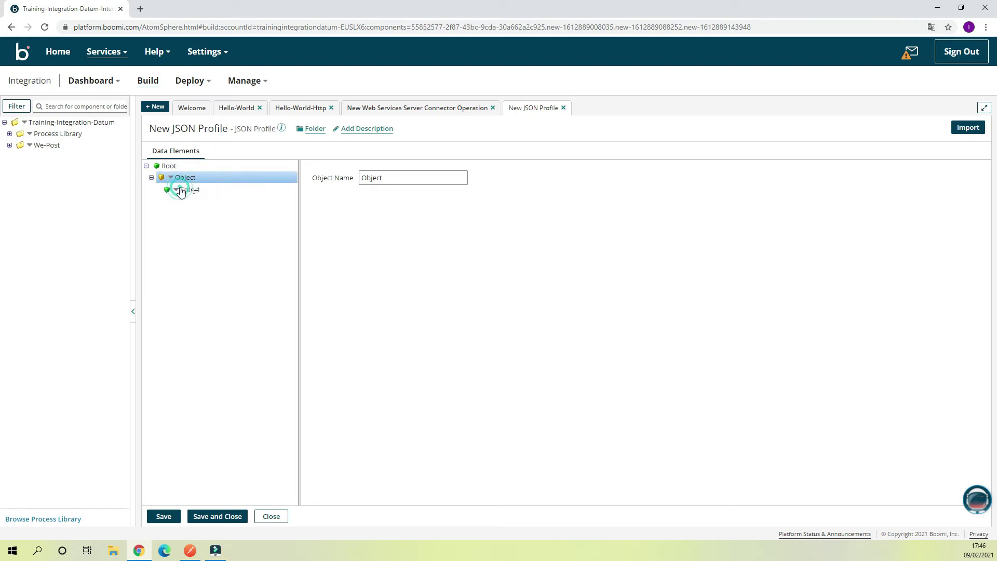
click(188, 190)
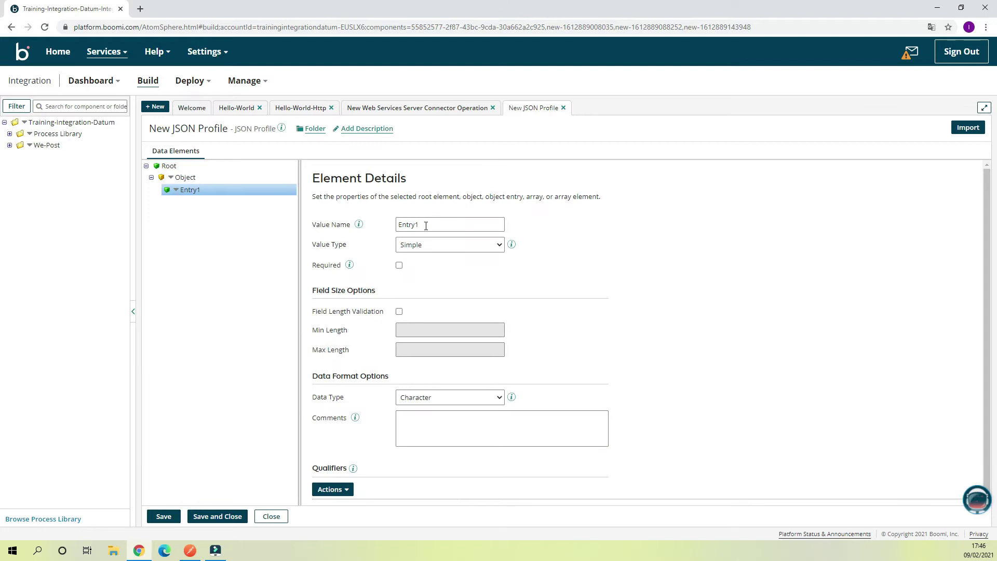
double_click(444, 225)
text(name)
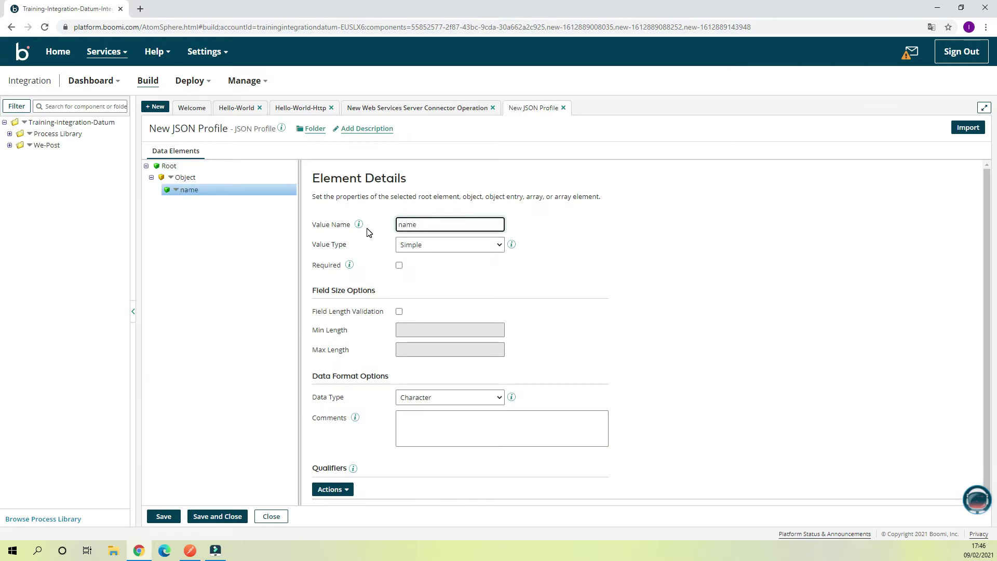
click(705, 254)
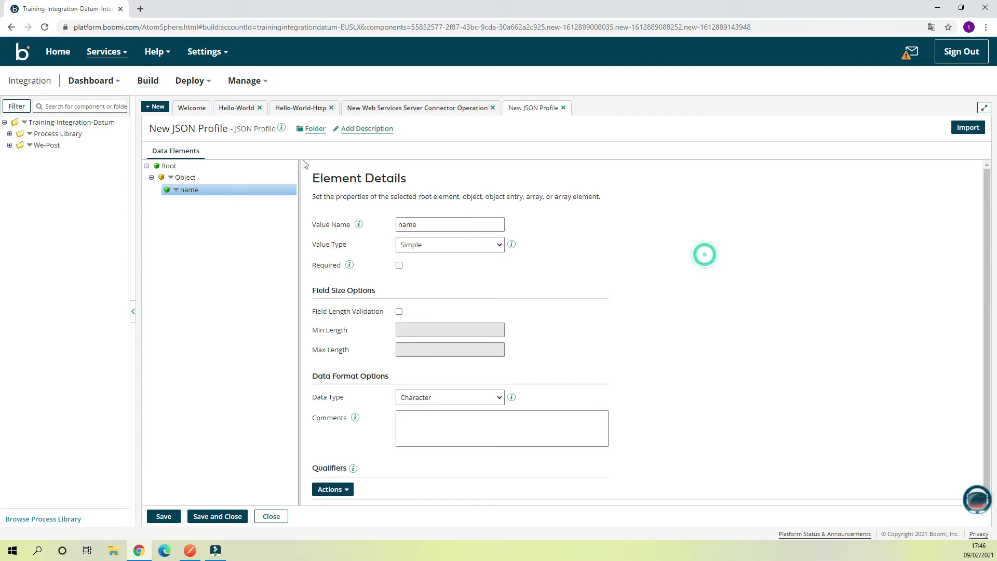
- Rename the JSON profile as hello-name, then save and close it
click(214, 132)
drag(232, 129, 136, 119)
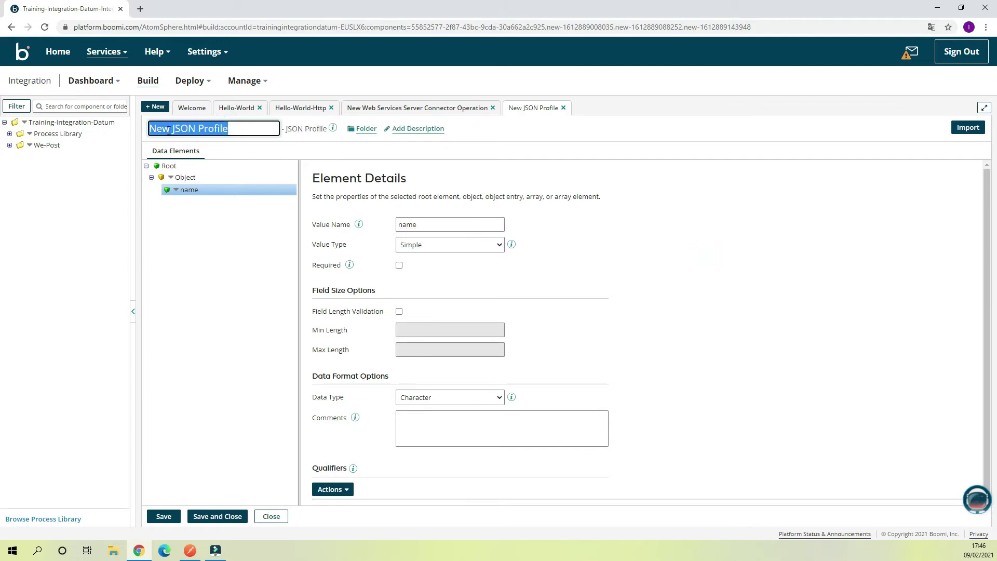
text(he)
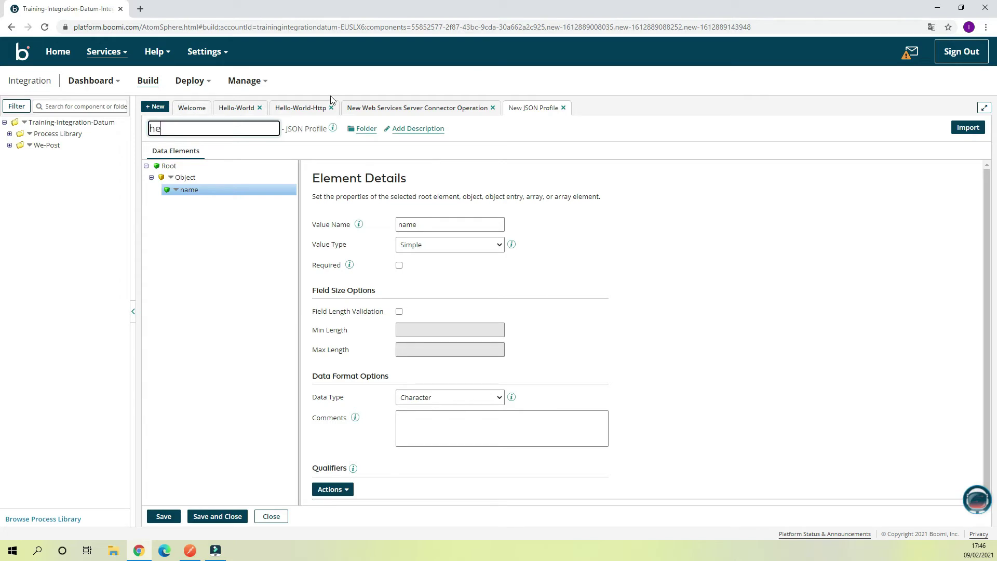
text(llo-name)
click(217, 515)
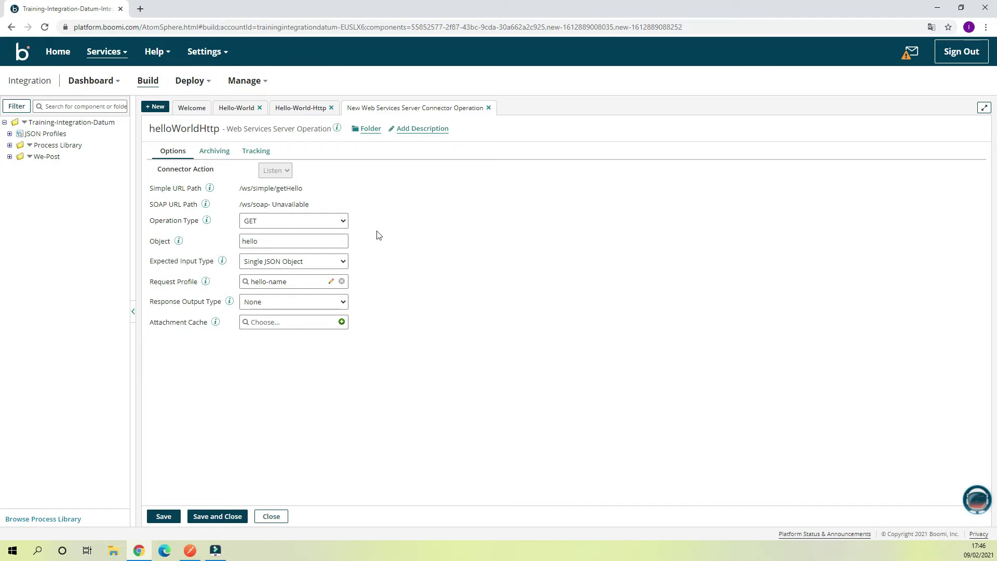
- Set the response output type of the helloWorldHttp operation to Single Data
click(320, 303)
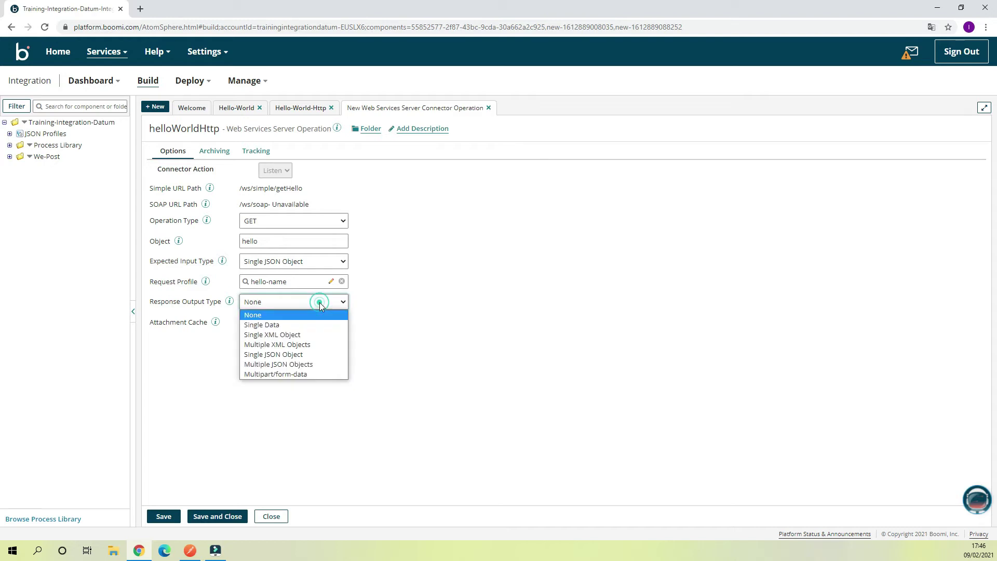
click(305, 326)
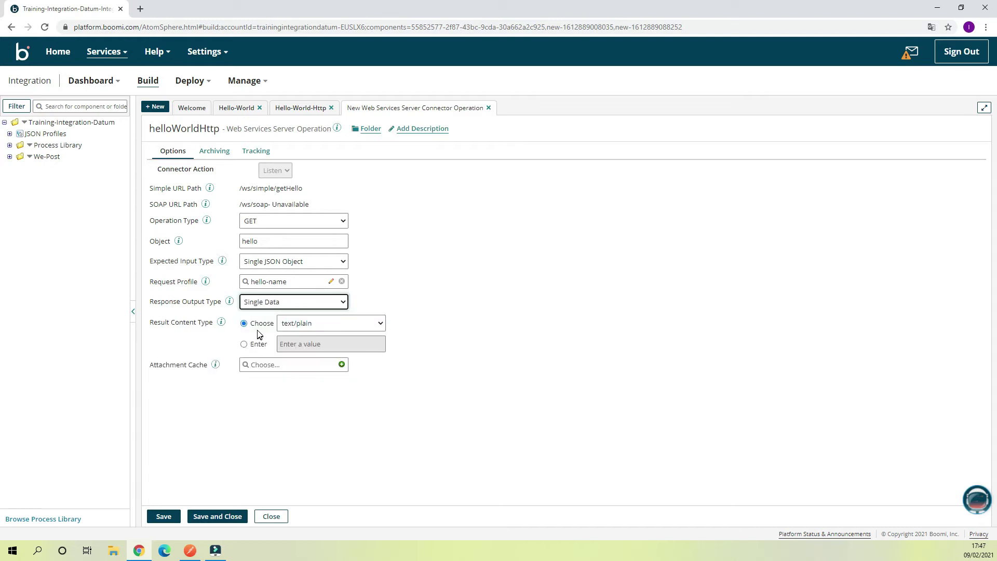
- Set the result content type of the helloWorldHttp operation to text/plain, then save and close the operation
click(360, 323)
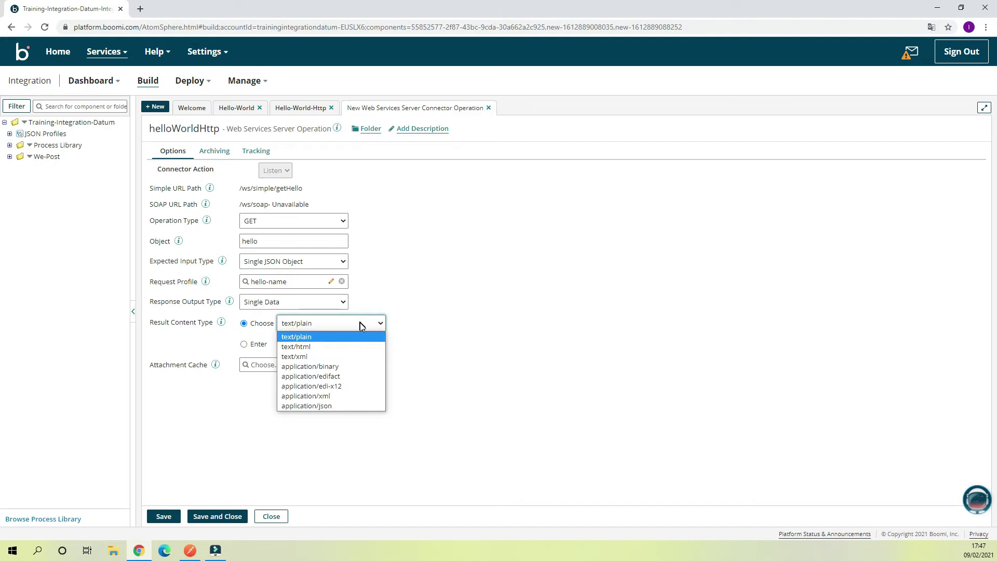
click(323, 336)
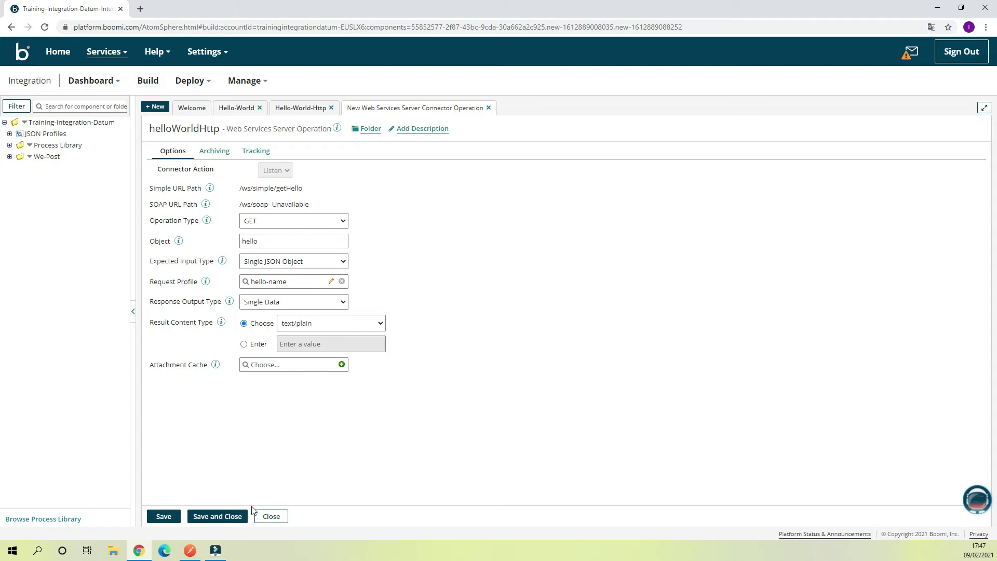
click(234, 516)
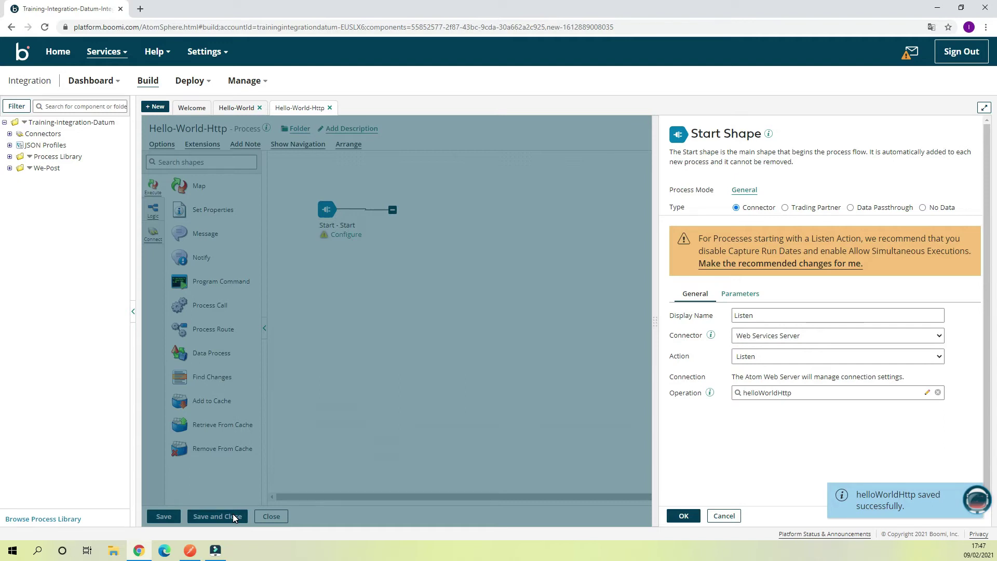
- Apply the recommended process option changes for a Listen action and confirm the Start shape settings
mouse_move(139, 550)
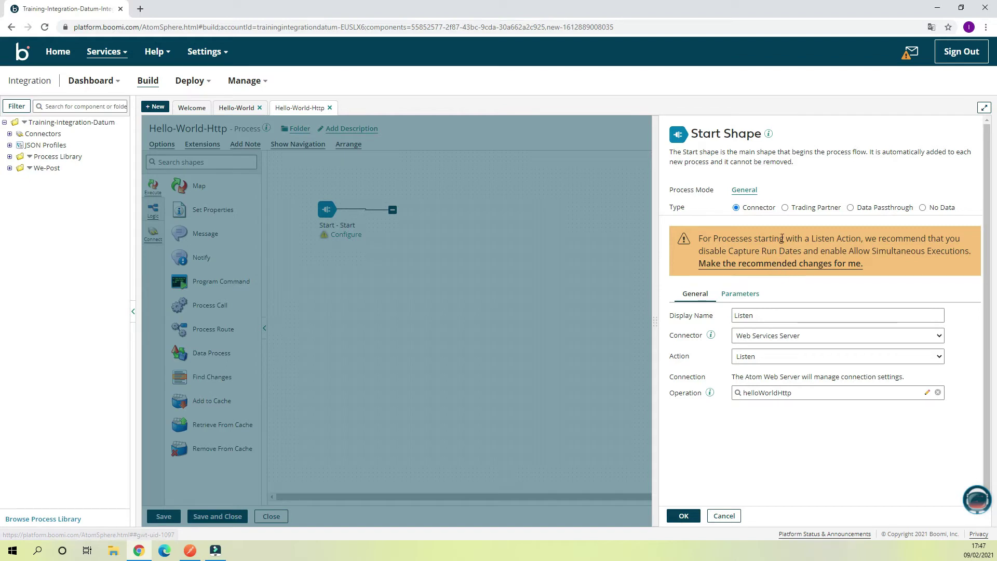
drag(771, 238, 864, 240)
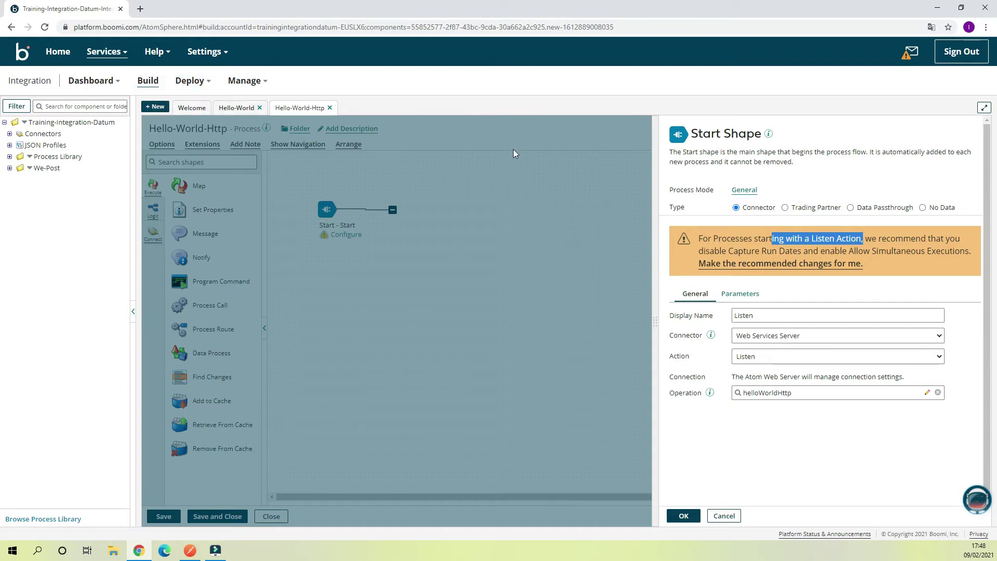
click(770, 265)
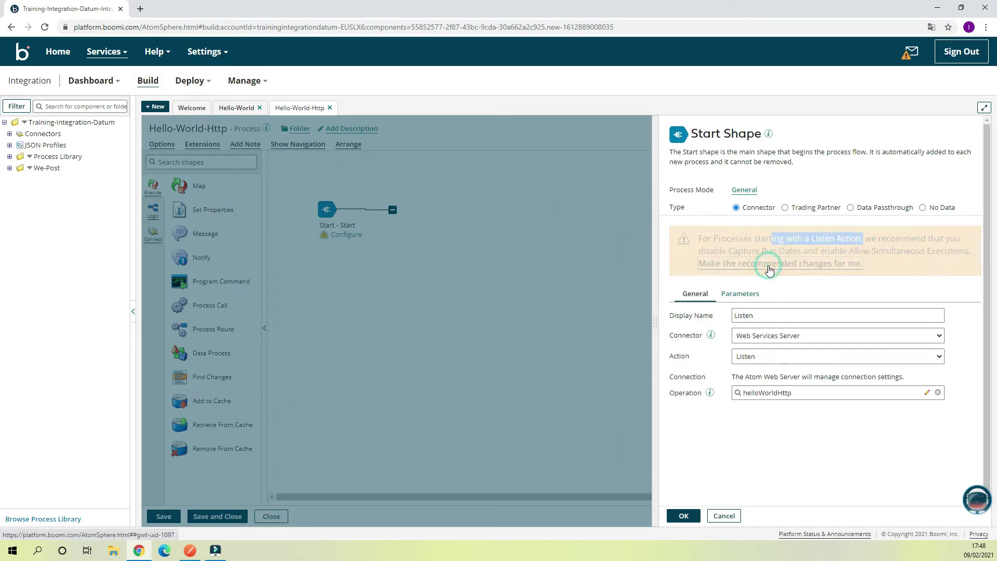
click(683, 515)
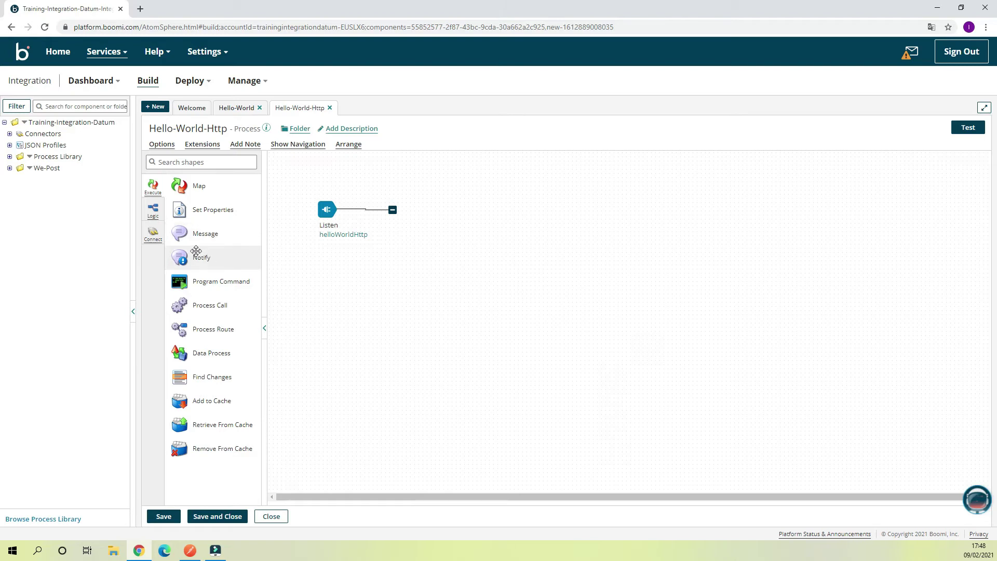
drag(195, 258, 445, 226)
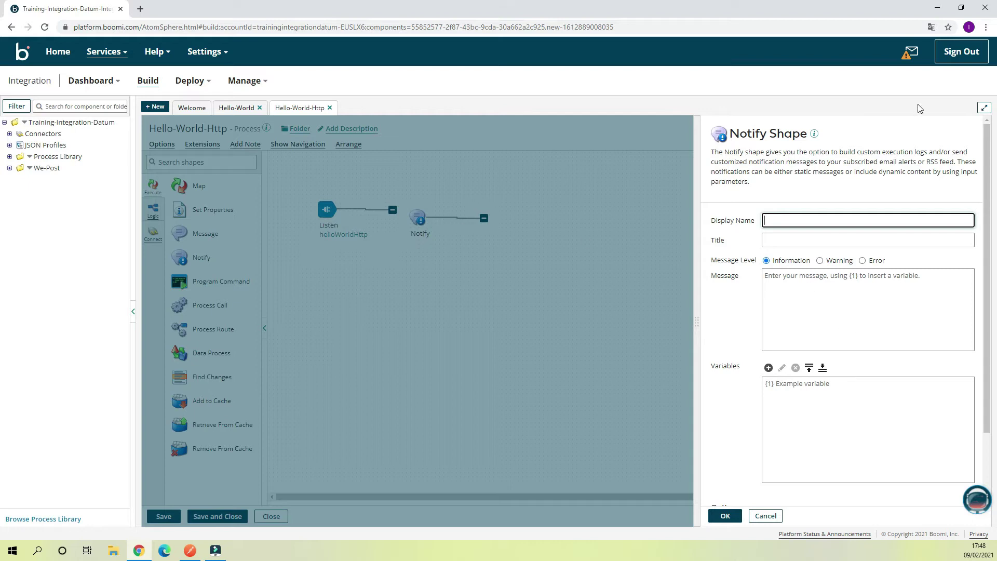
click(764, 515)
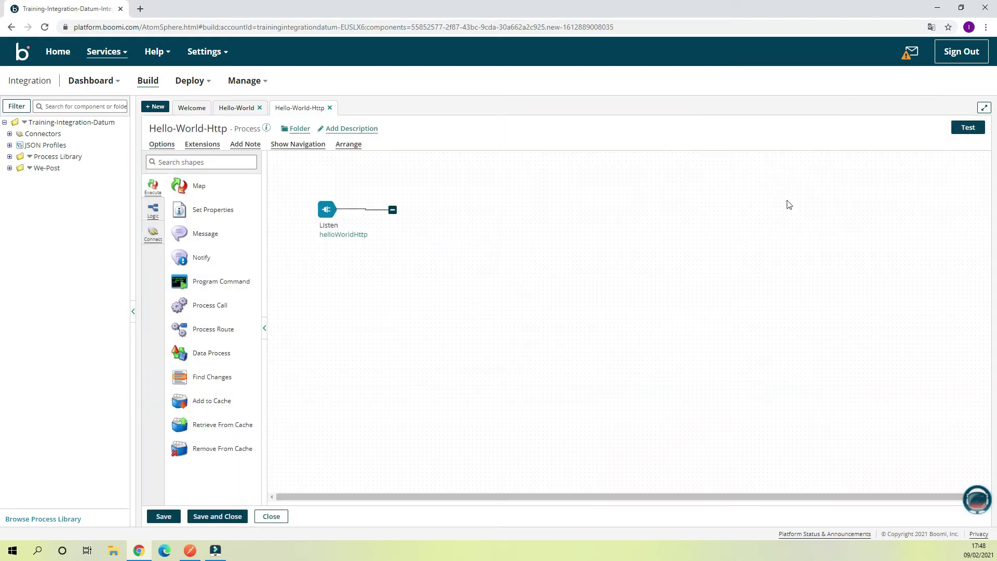
mouse_move(329, 214)
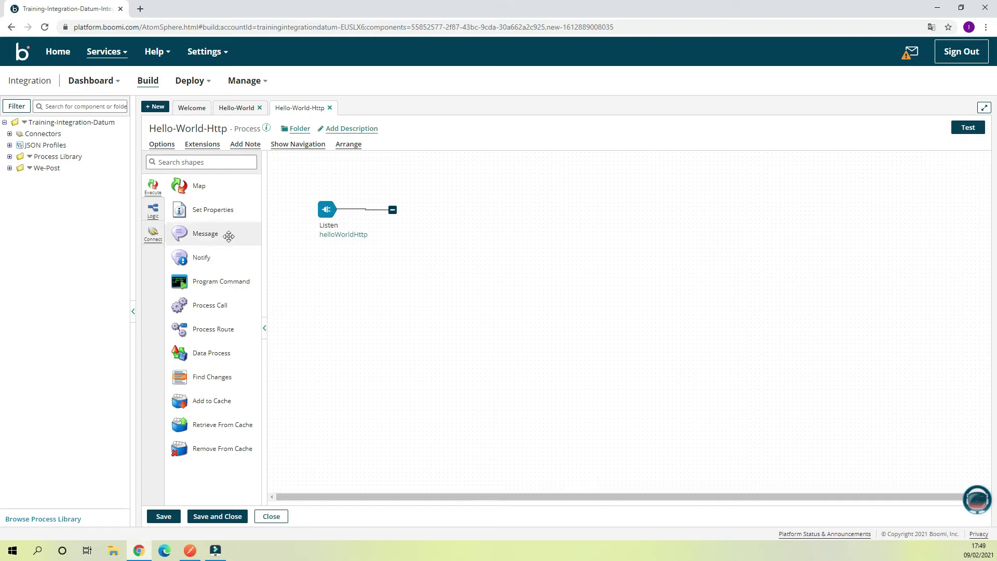
- Add a Message shape to the canvas beside the Listen shape and enter Create as its display name
drag(207, 231, 504, 224)
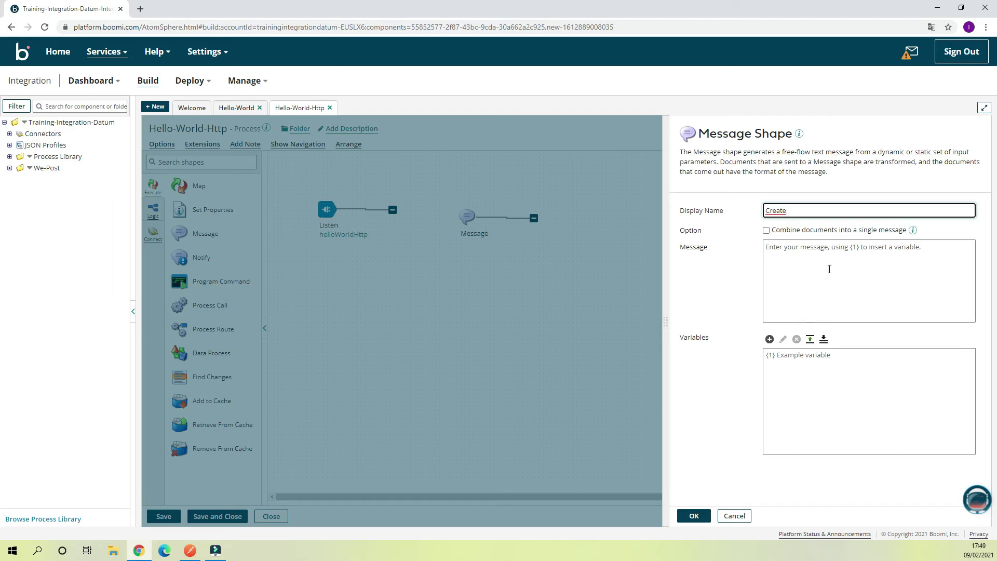
click(829, 269)
click(803, 212)
- Add a variable to the Message shape with type Profile Element, profile type JSON and profile hello-name
click(769, 340)
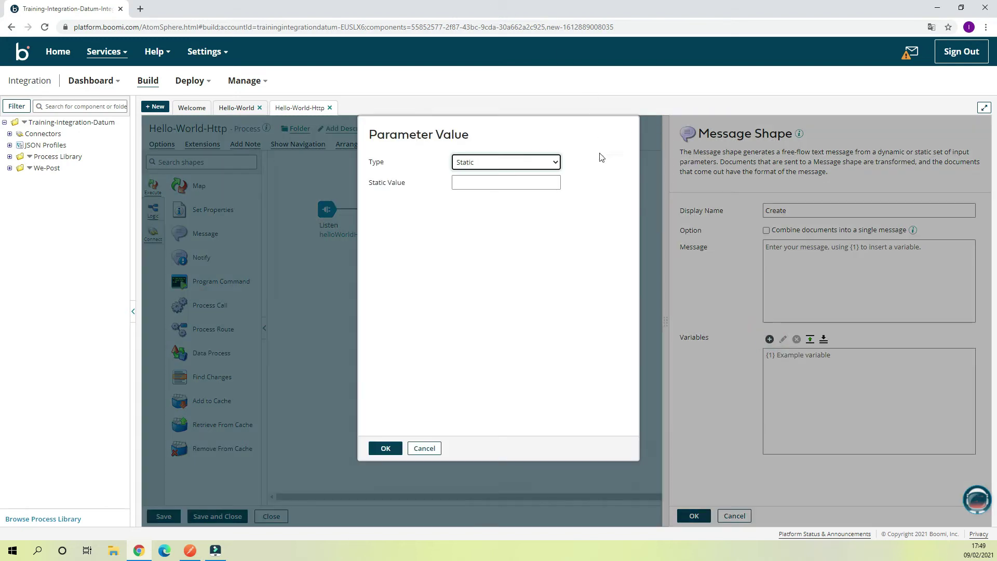
click(551, 162)
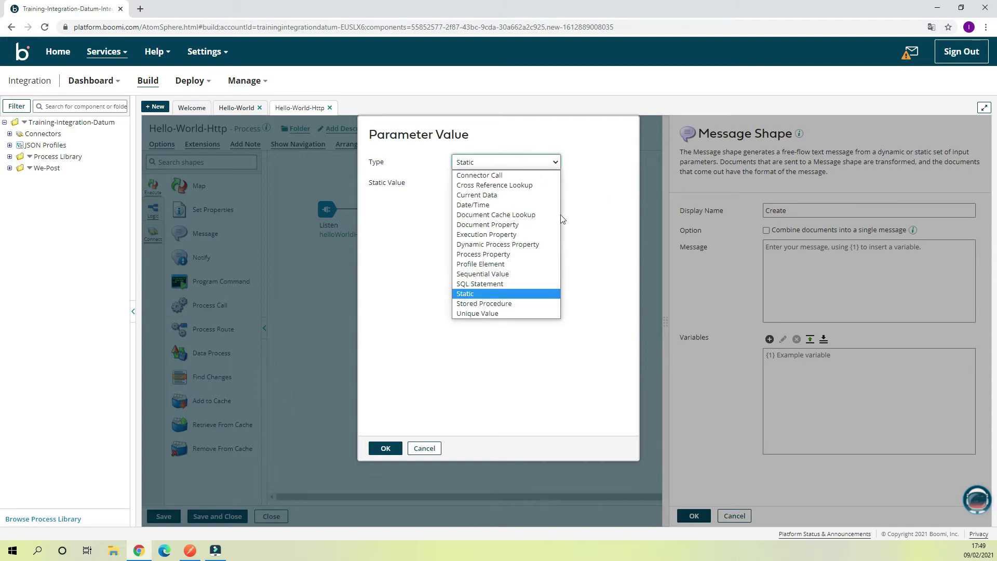
click(516, 272)
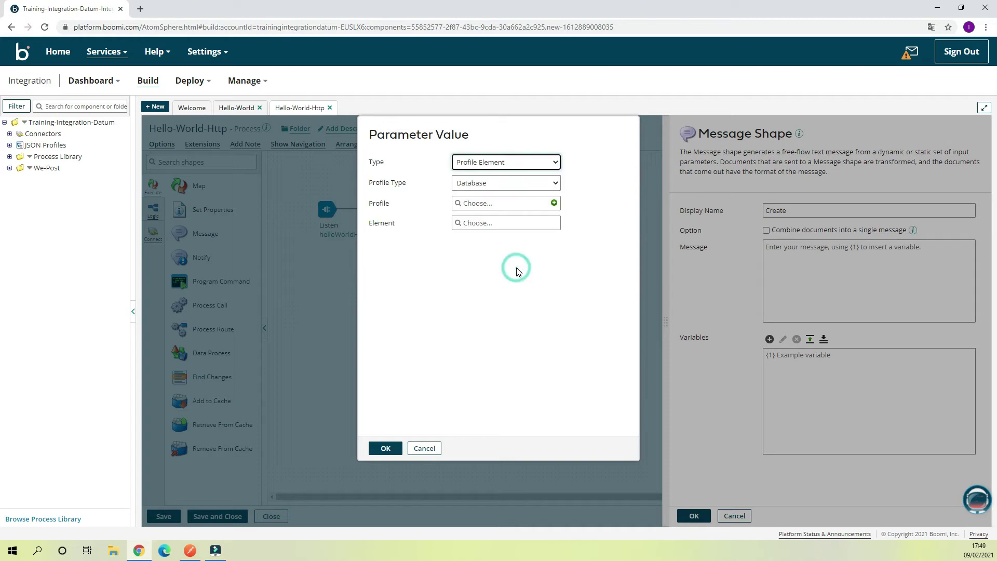
click(493, 183)
click(465, 232)
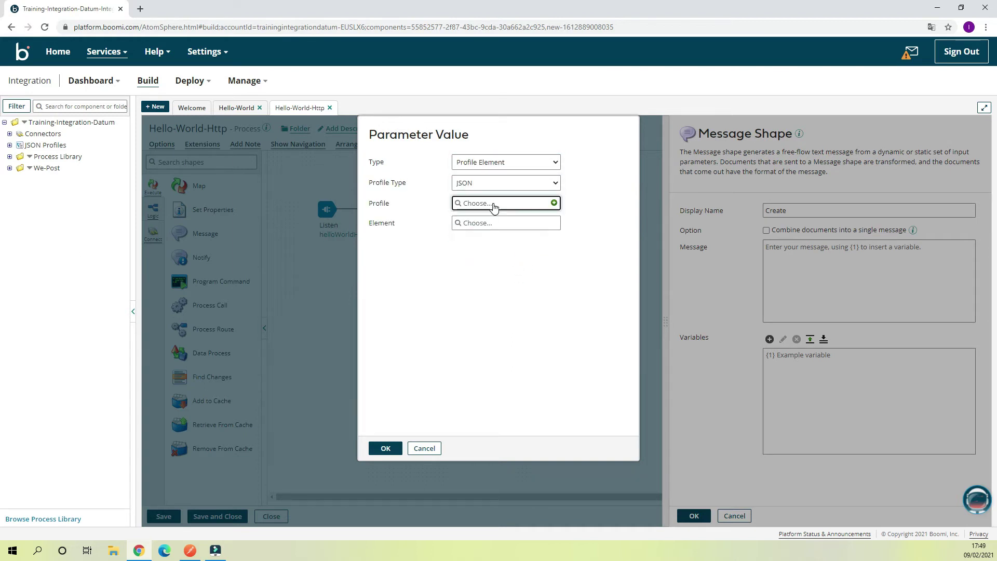
click(493, 205)
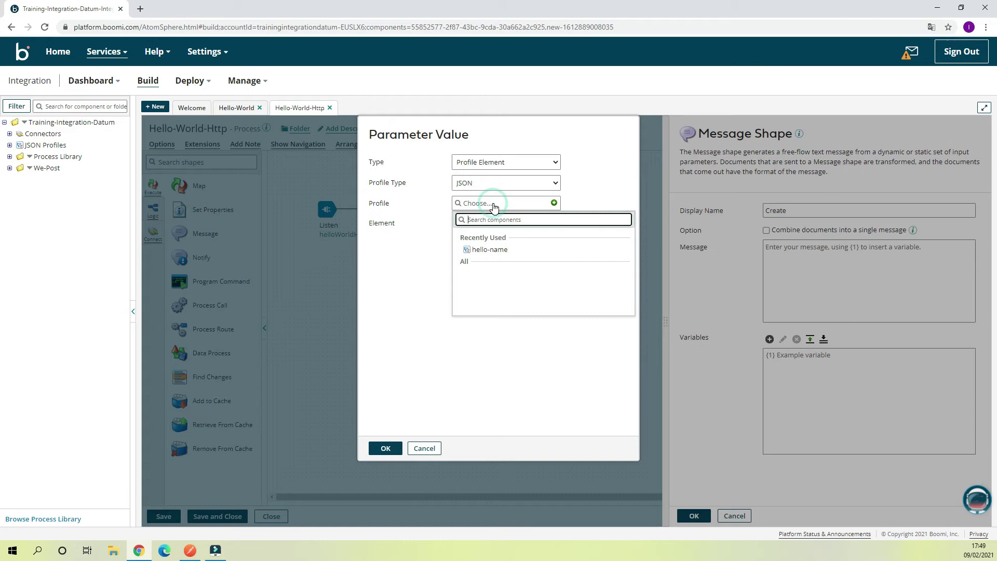
click(492, 249)
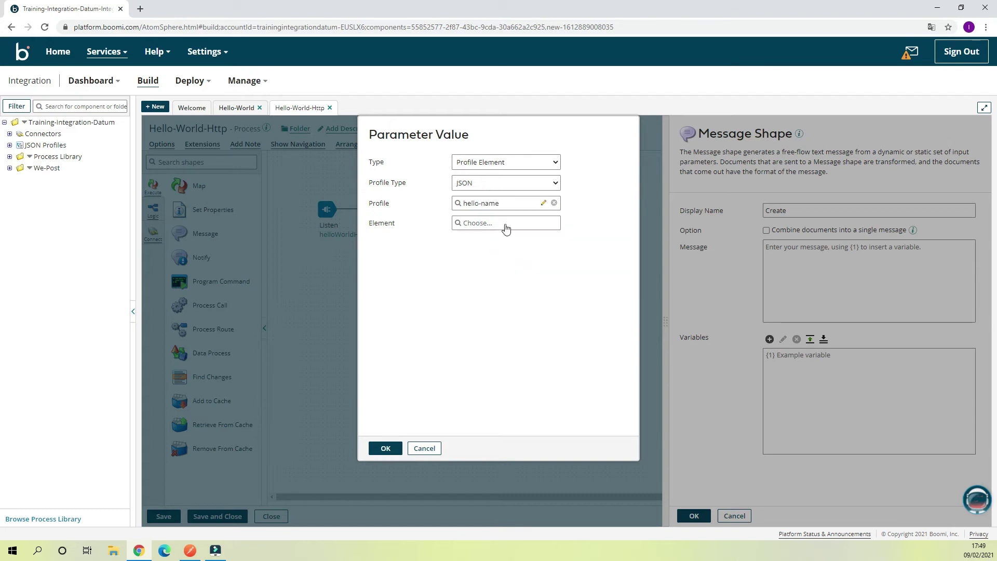
- Choose the name element under Root/Object as the variable's element and confirm the parameter value
click(506, 223)
click(466, 272)
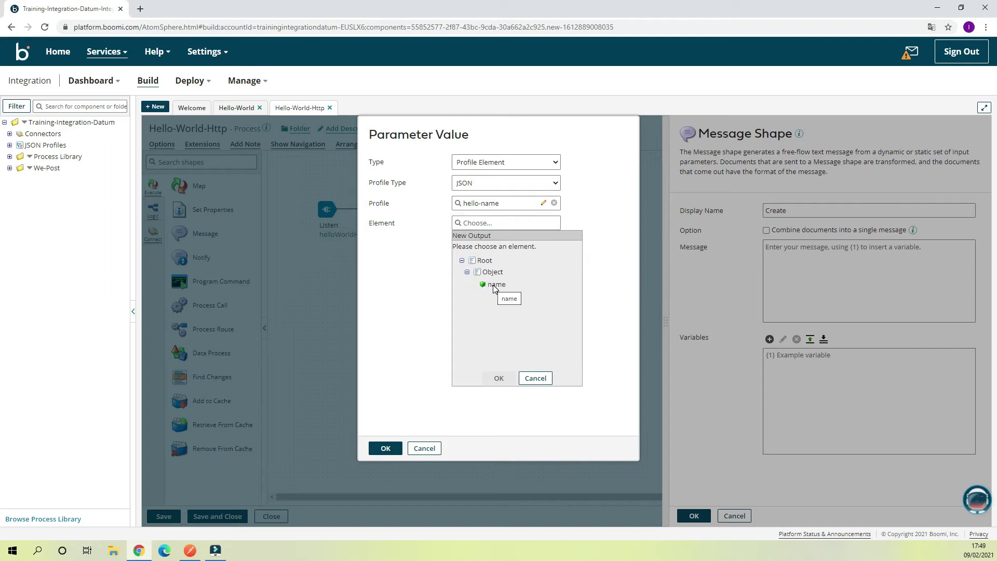
click(494, 285)
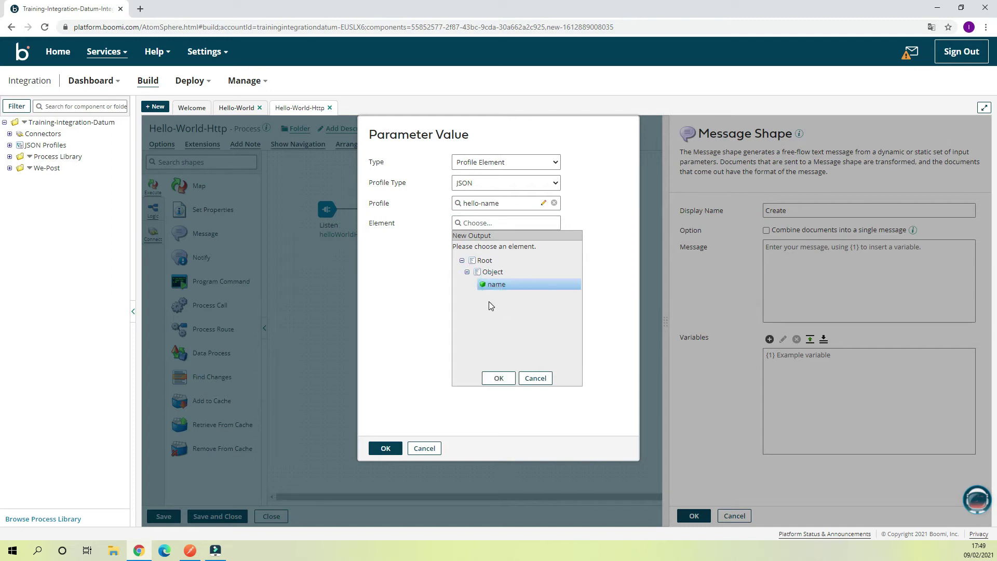
click(498, 378)
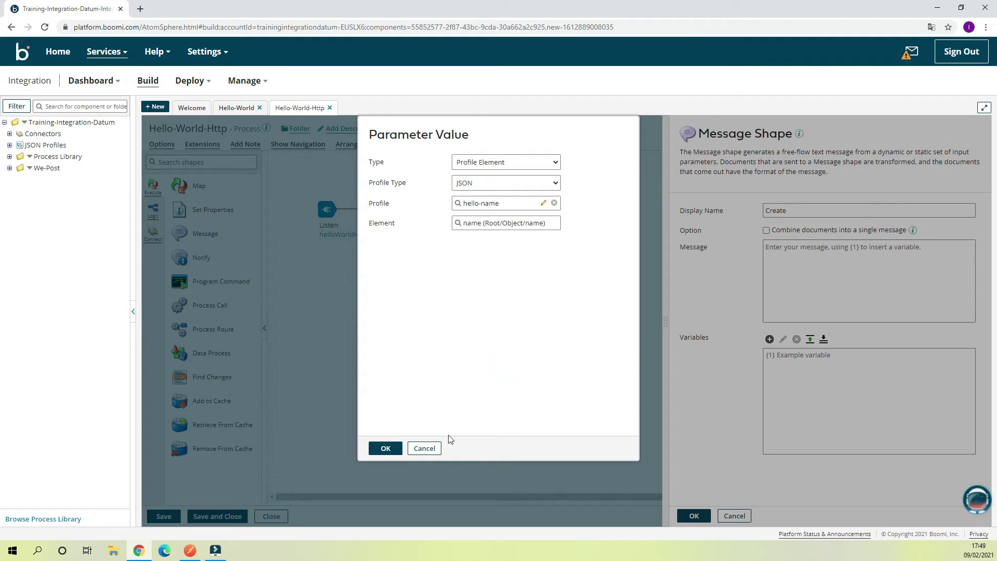
click(377, 451)
- Enter Hello {1} as the message, complete the display name as Create Message, and confirm the Message shape
click(799, 263)
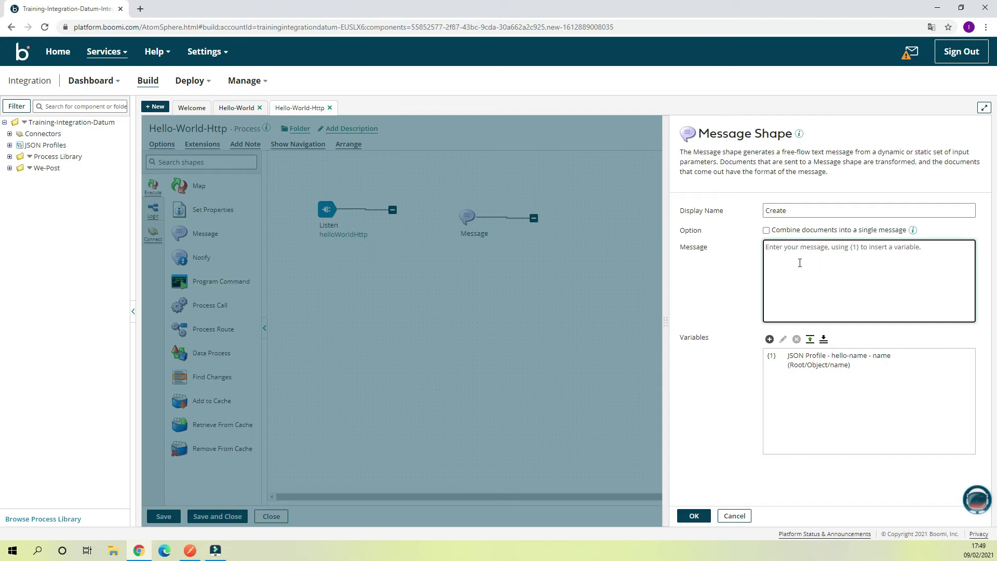
text(Hello {1)
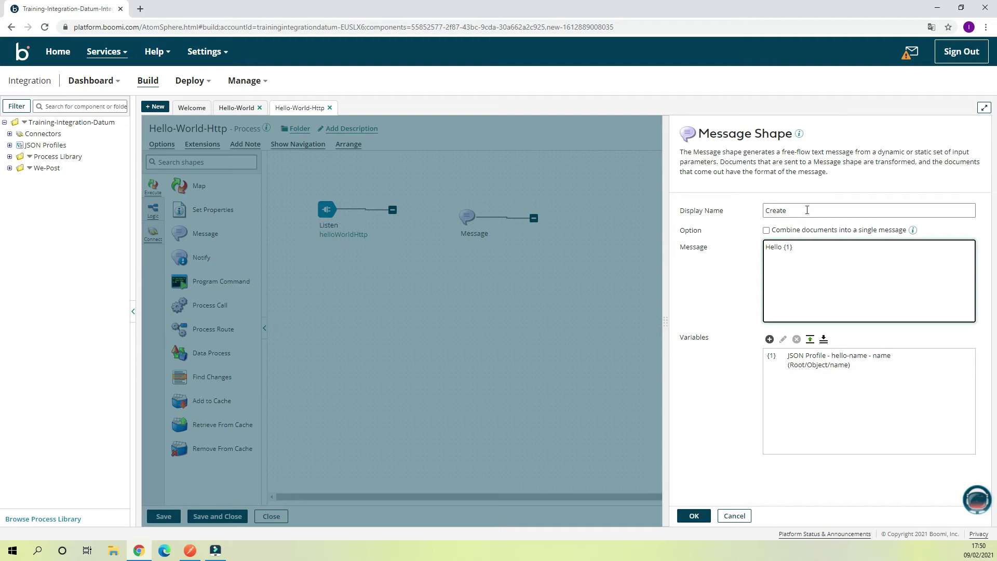
click(807, 209)
text(Meassage)
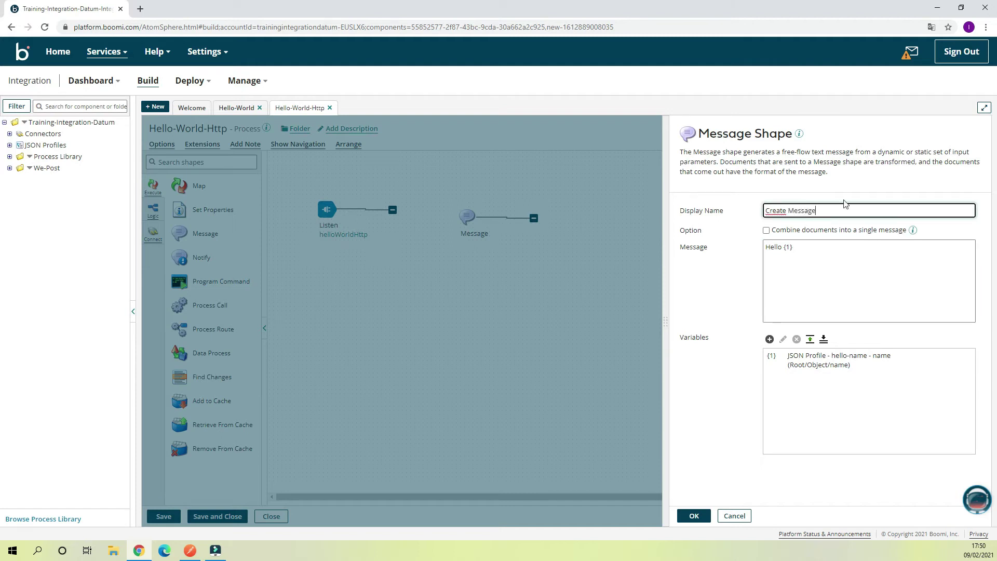
click(694, 516)
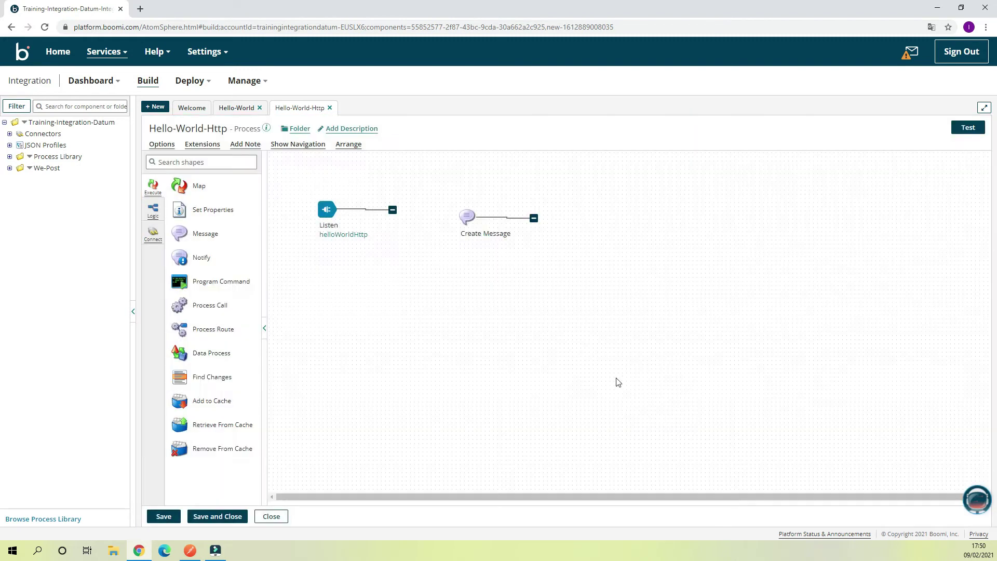
click(584, 343)
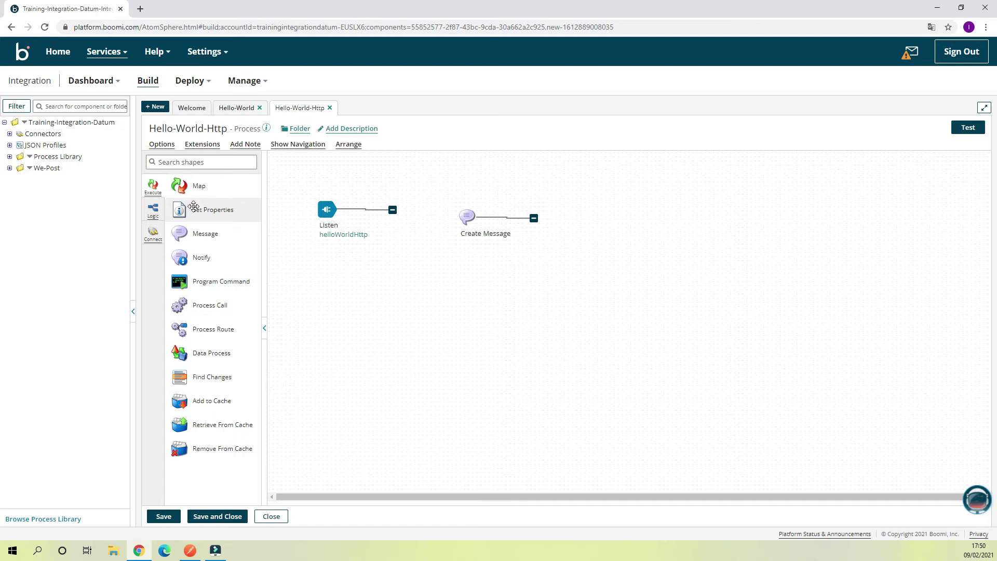
click(208, 162)
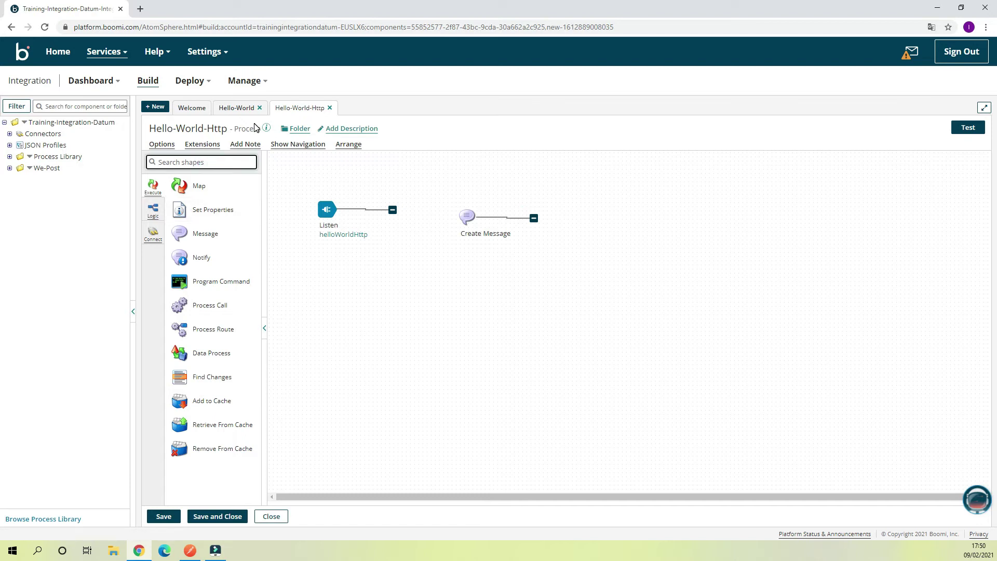
text(stop)
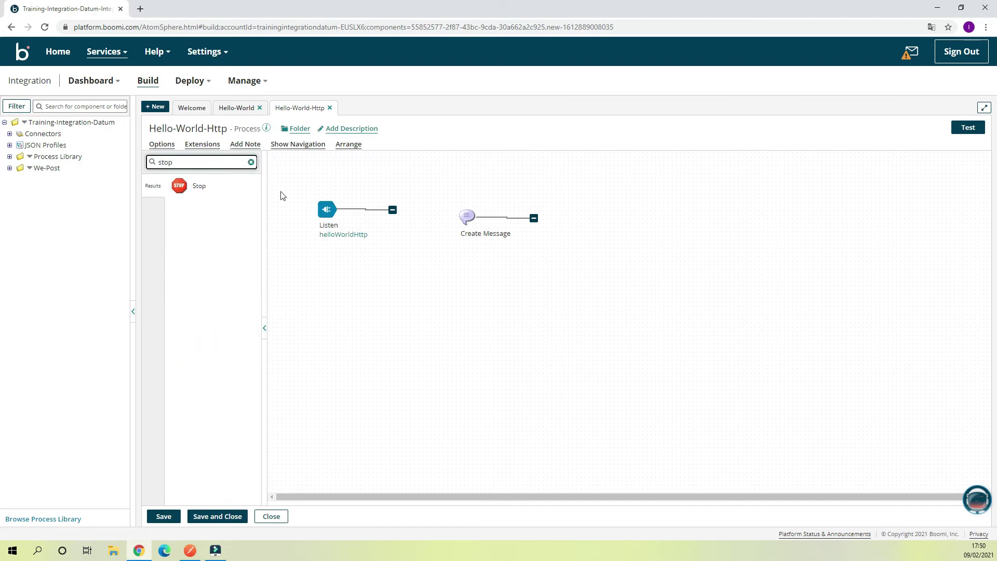
drag(176, 162, 154, 166)
mouse_move(329, 228)
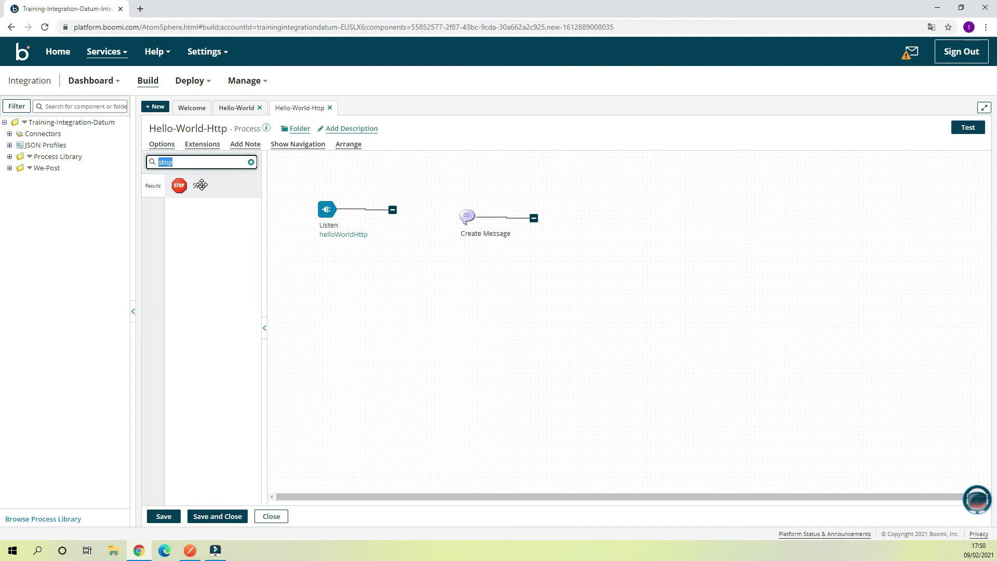
key(BackSpace)
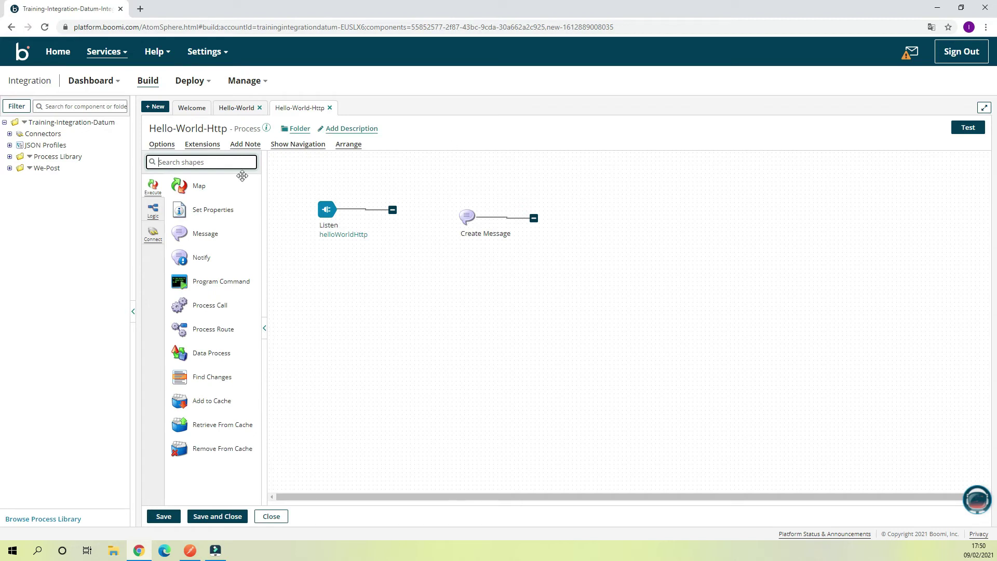
- Find the Return Documents shape, place it after Create Message with the display name Return, and confirm it
text(rem)
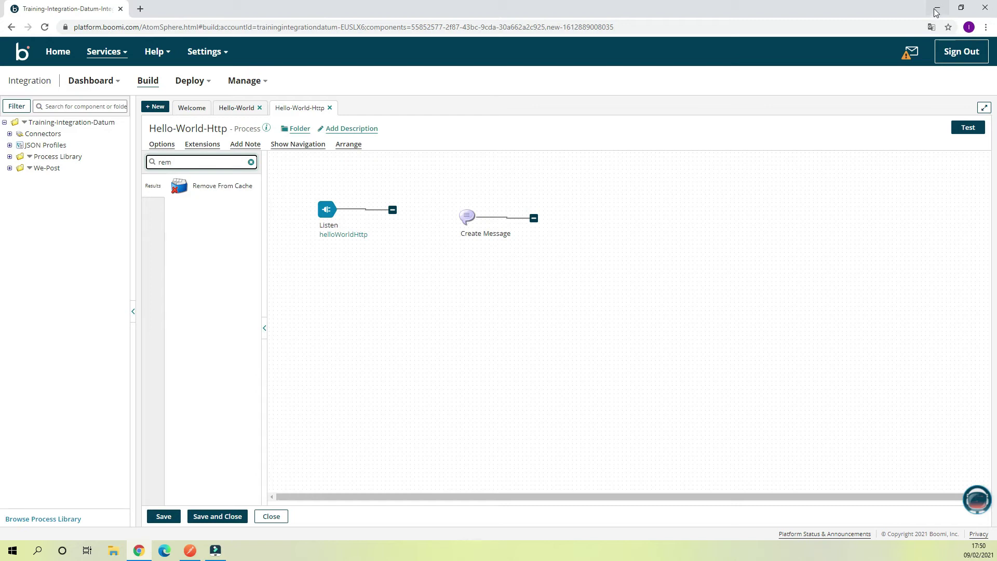
key(BackSpace)
text(tu)
drag(181, 187, 597, 214)
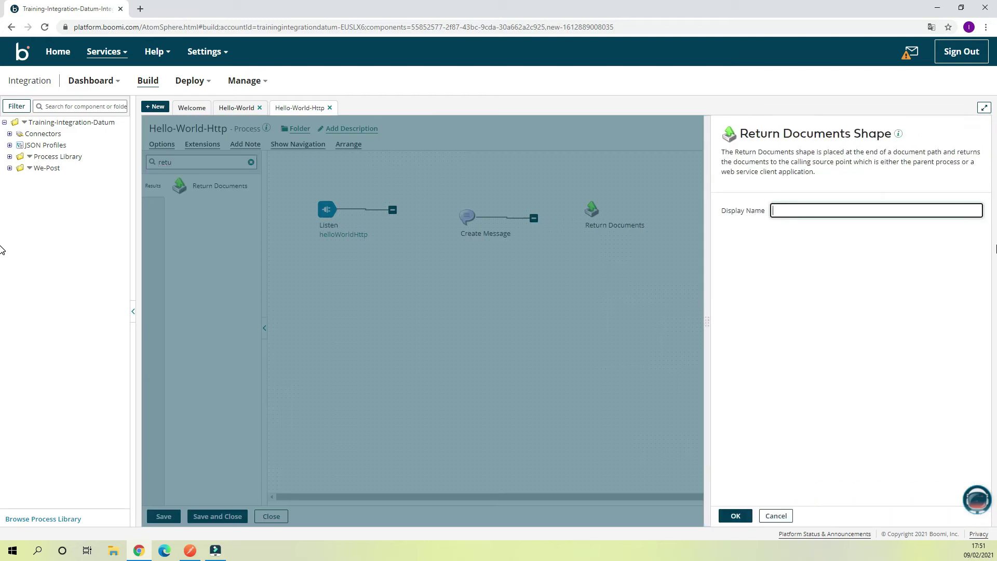
text(Return)
click(725, 516)
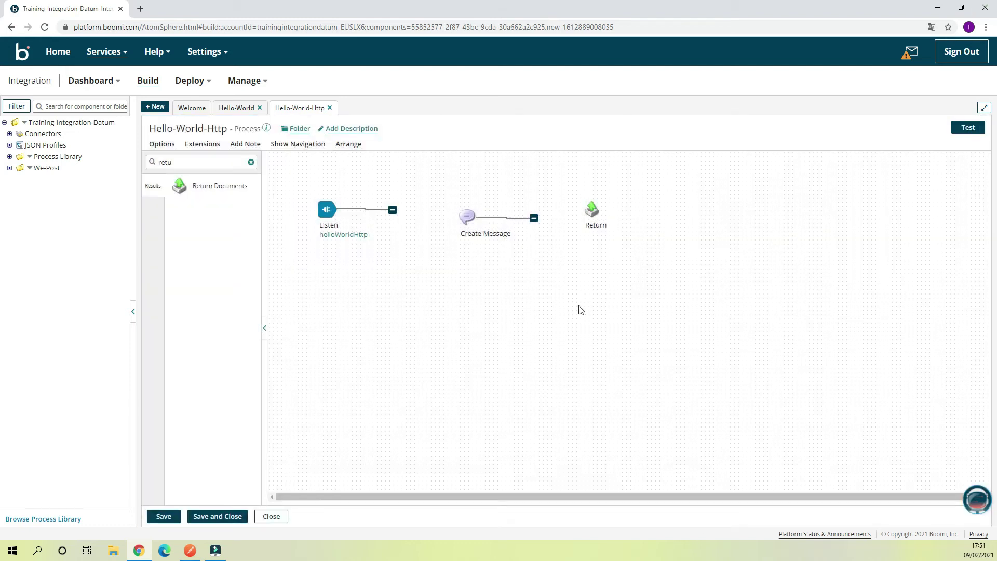
- Connect the Listen shape to Create Message, and Create Message to the Return shape
drag(392, 210, 464, 221)
drag(533, 218, 610, 232)
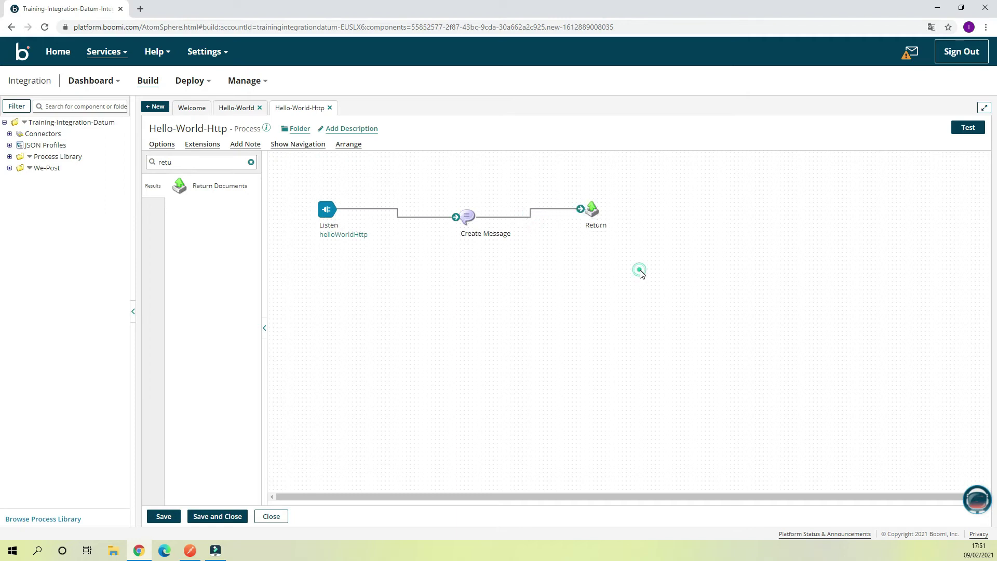
- Automatically arrange the shapes on the canvas and save the Hello-World-Http process
click(349, 145)
click(489, 325)
click(554, 342)
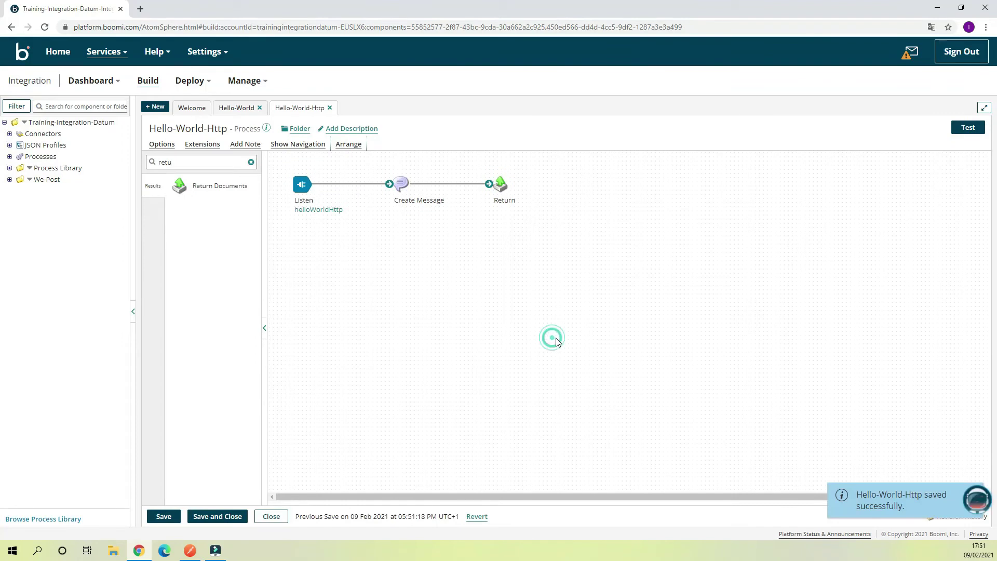
click(166, 517)
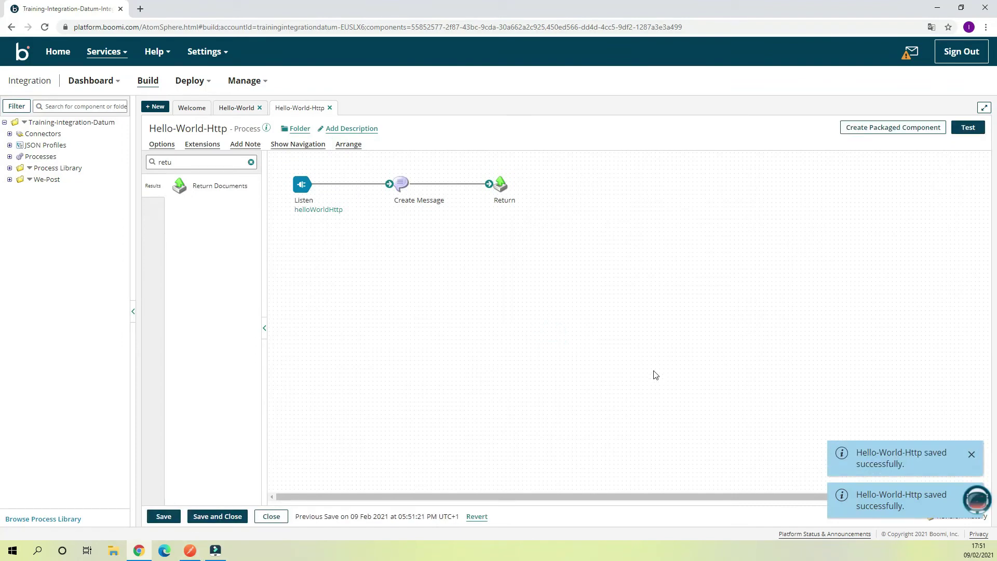
- Try to test the Hello-World-Http process directly and dismiss the Test Mode notice
click(568, 364)
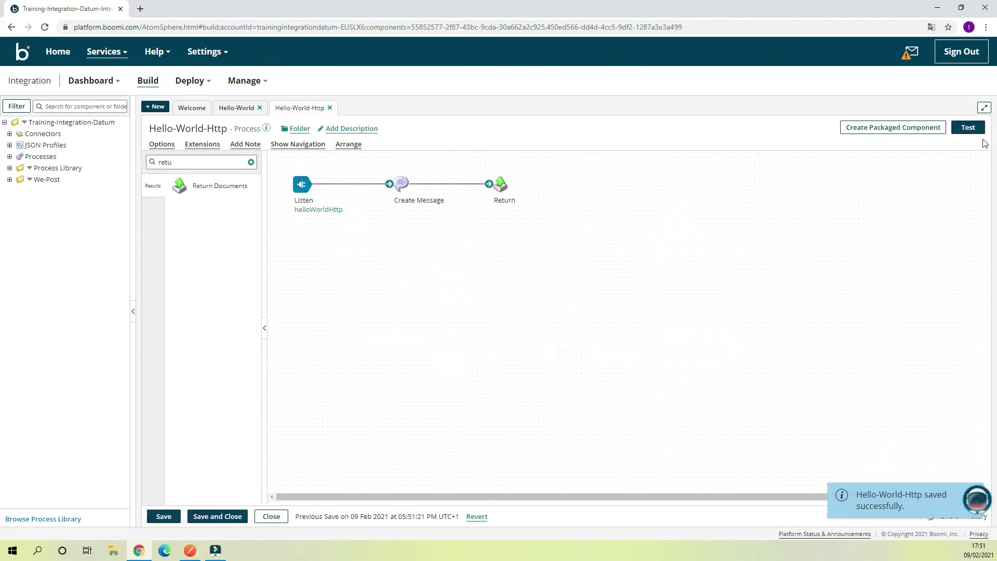
click(970, 127)
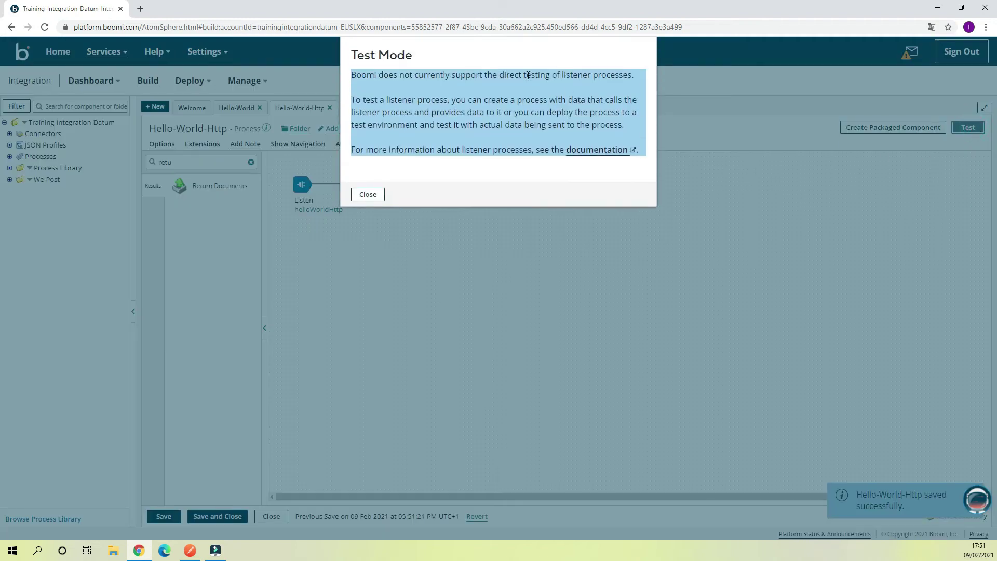
drag(367, 74, 571, 88)
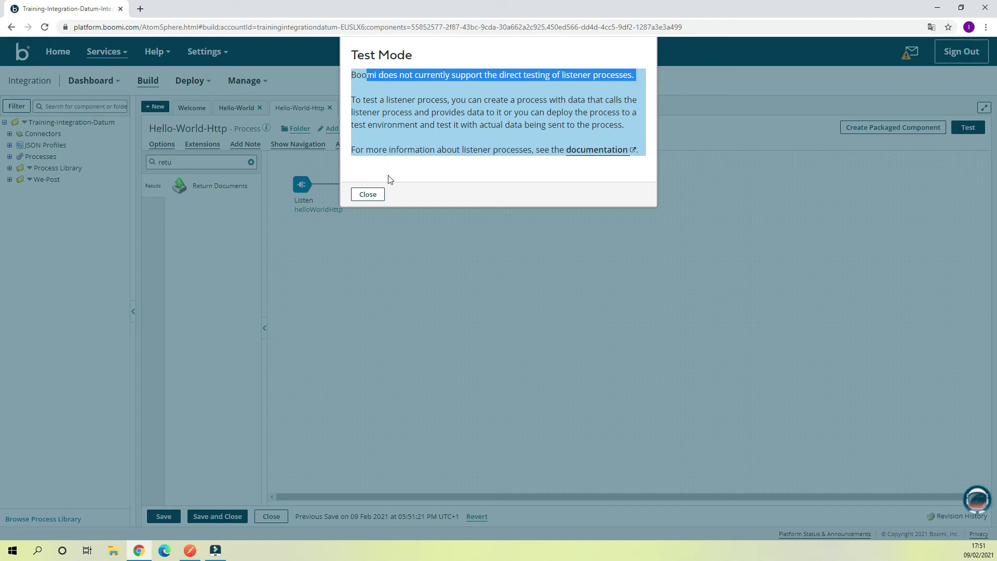
click(368, 195)
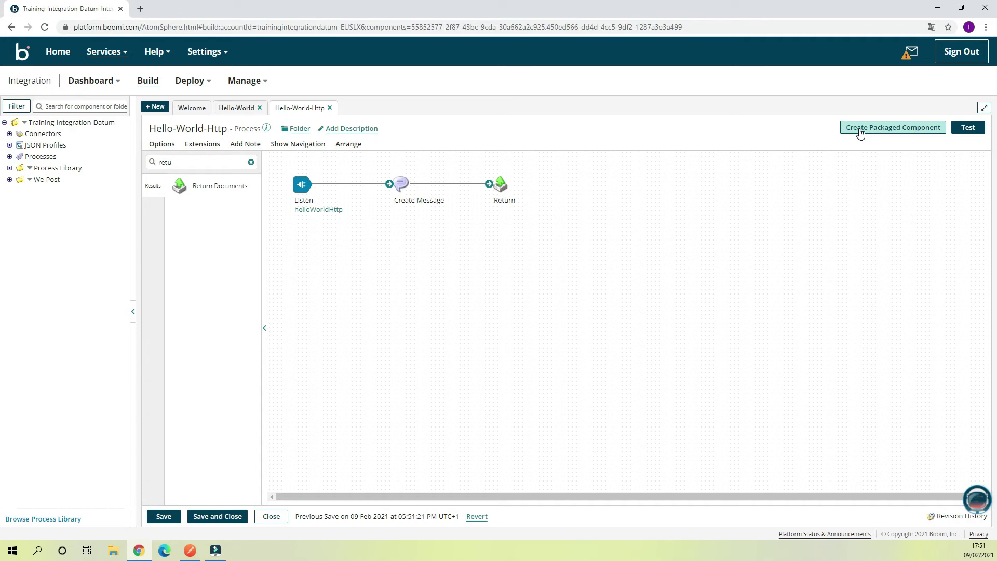
- Create a packaged component from the Hello-World-Http process with version 0.01 and no package notes
click(886, 130)
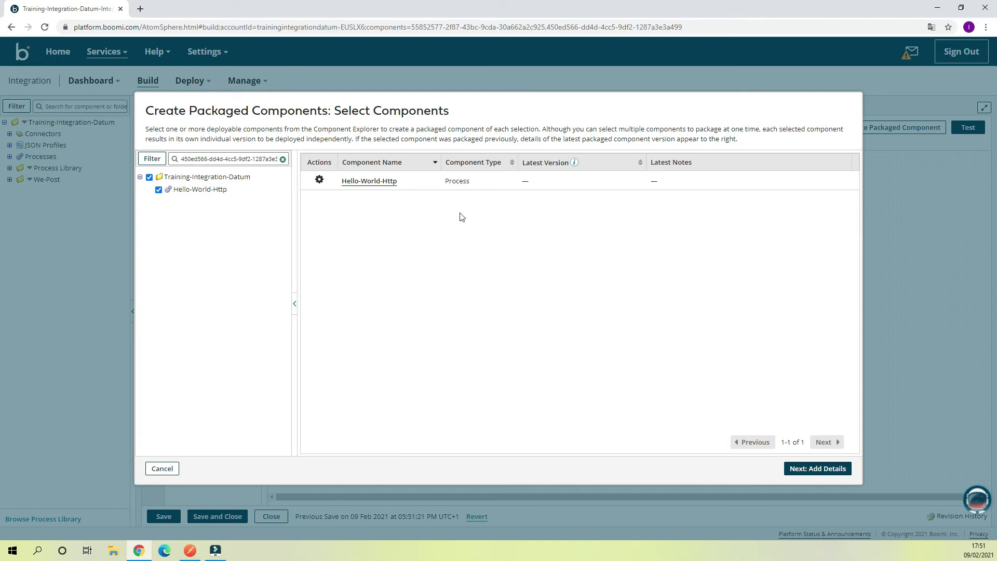
click(789, 466)
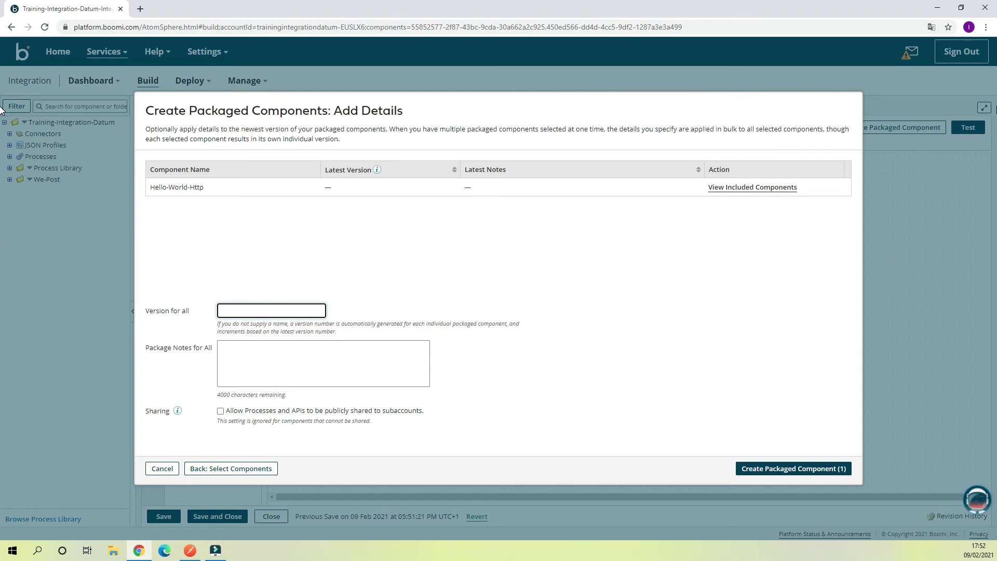
text(0.01)
click(303, 360)
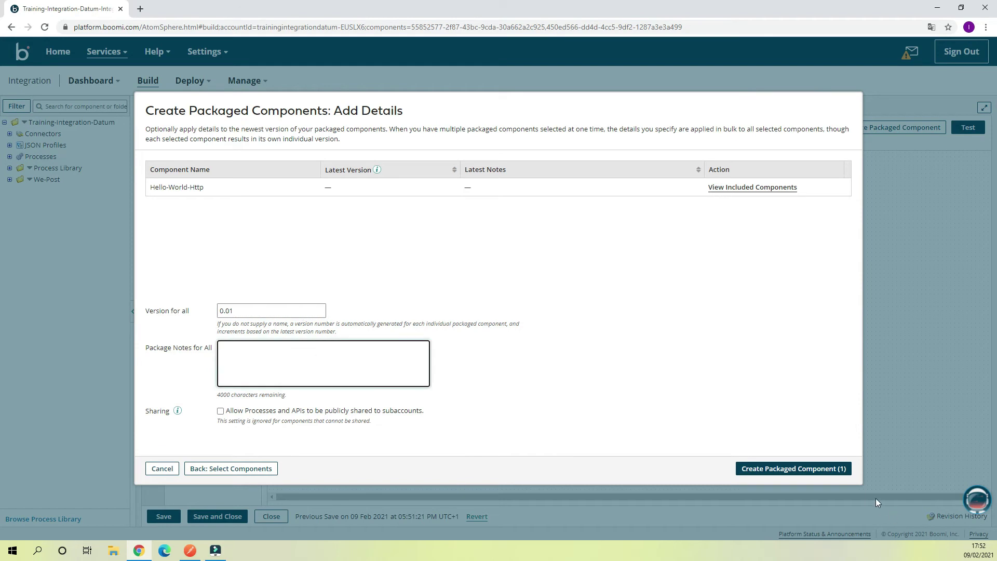
click(830, 469)
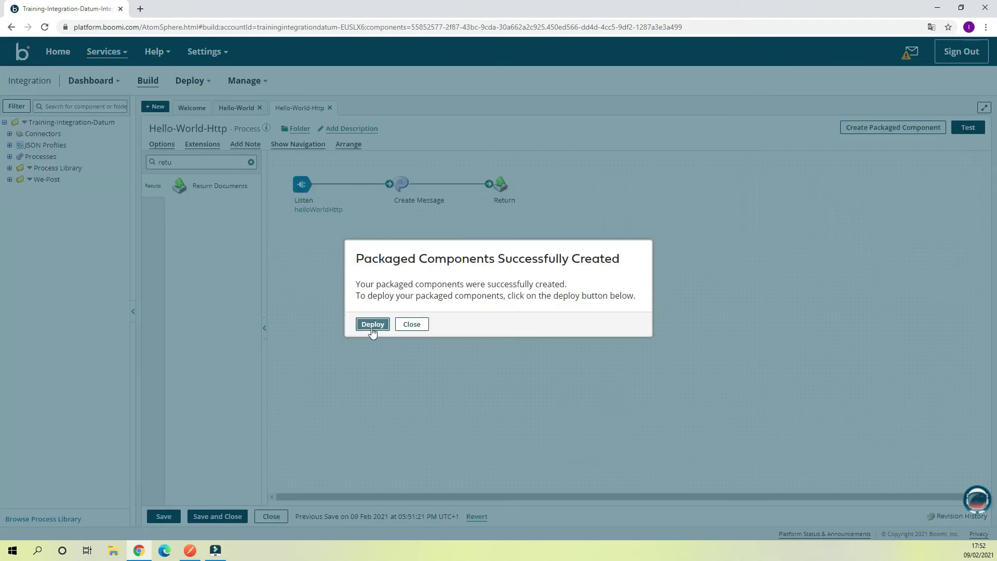
- Deploy version 0.01 of the Hello-World-Http package to the Dev-Env environment and dismiss the deployment confirmation
click(372, 326)
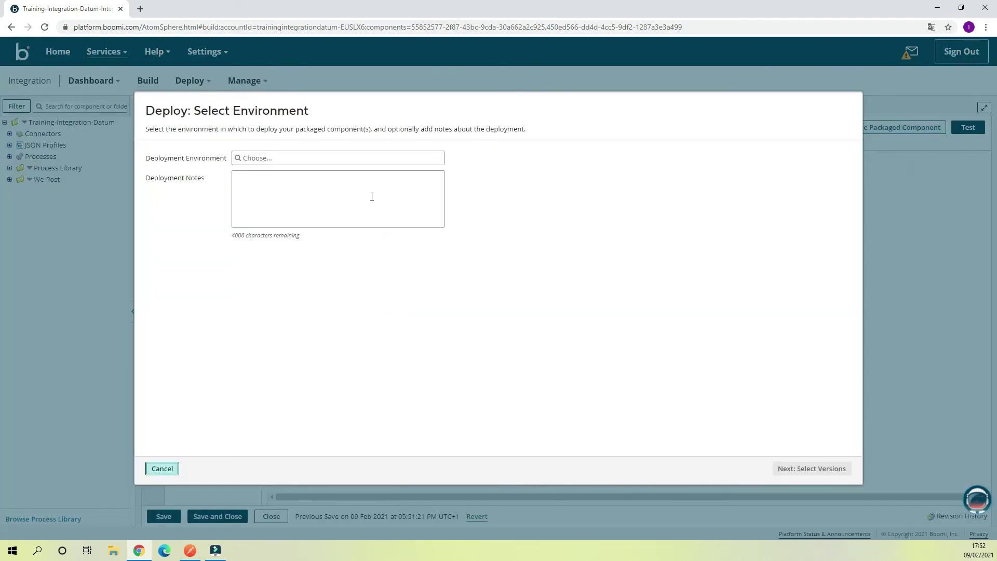
click(384, 158)
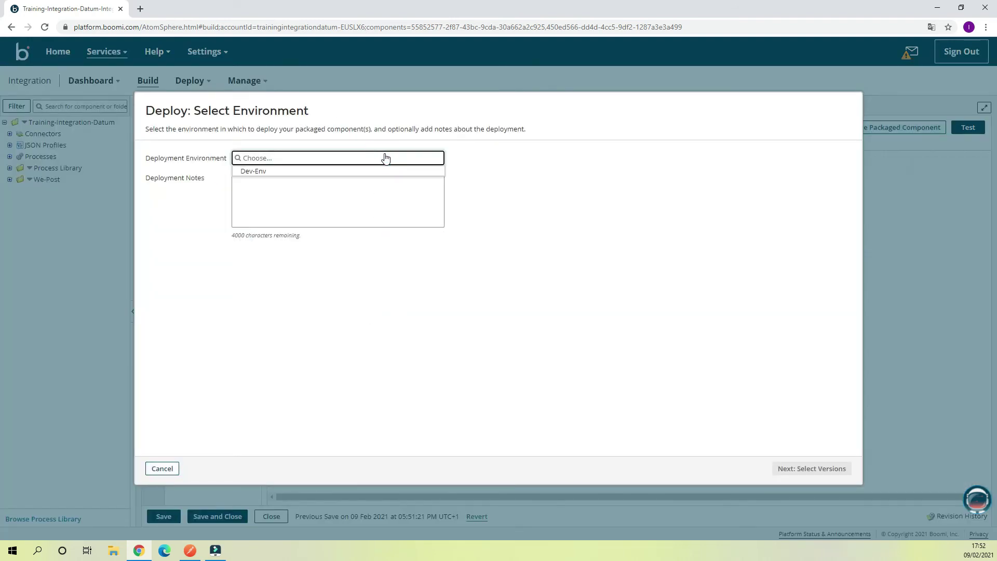
click(255, 172)
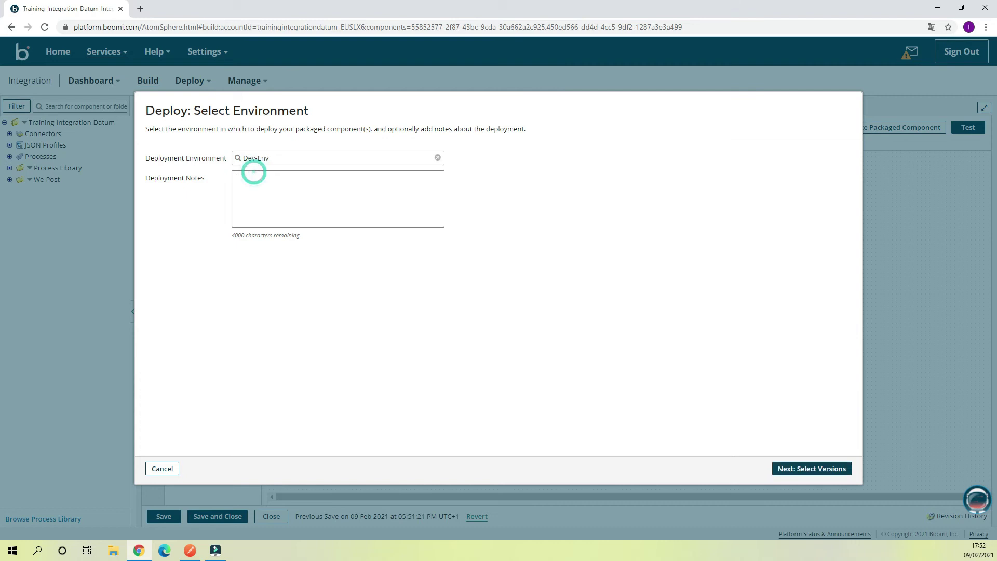
click(812, 470)
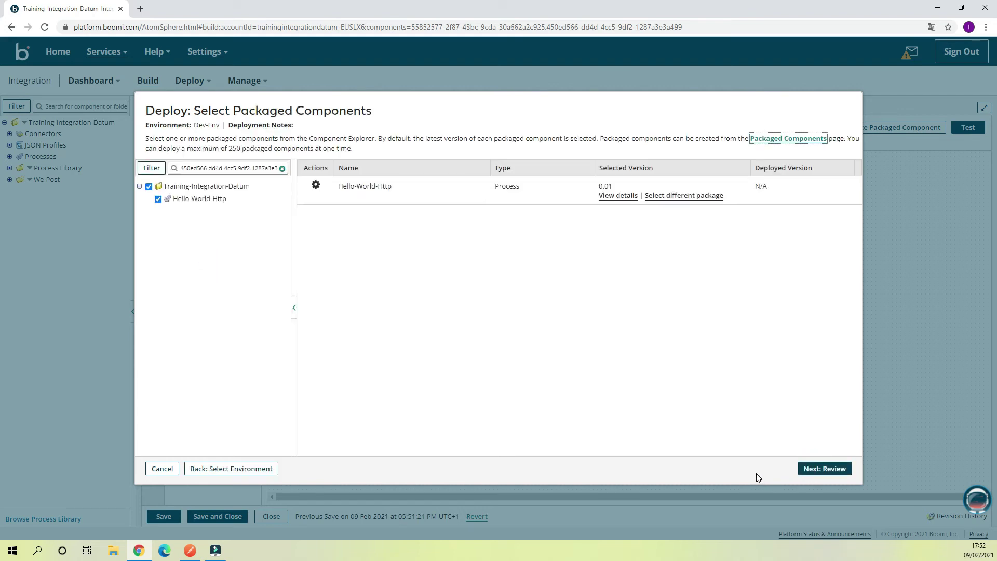
click(837, 475)
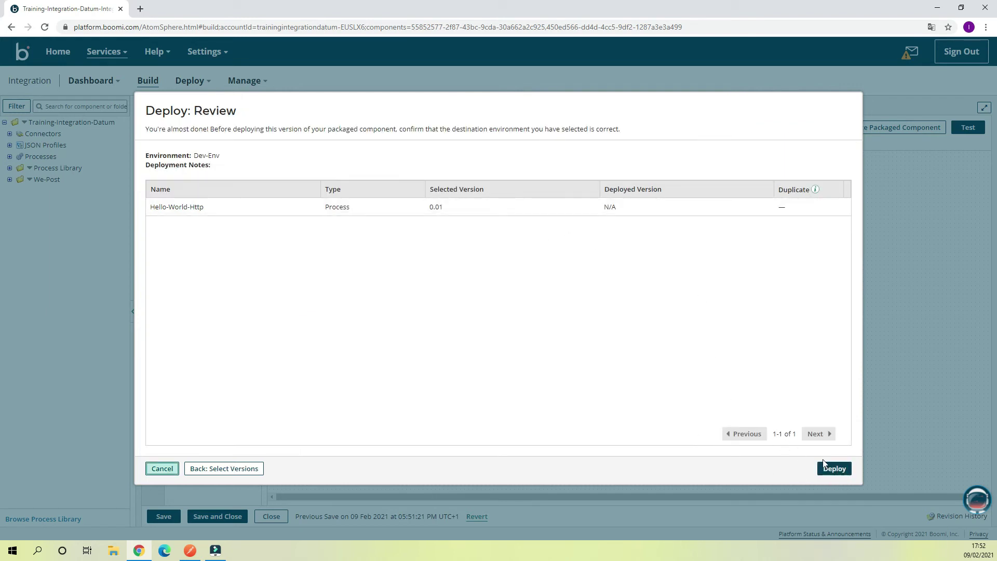
click(834, 468)
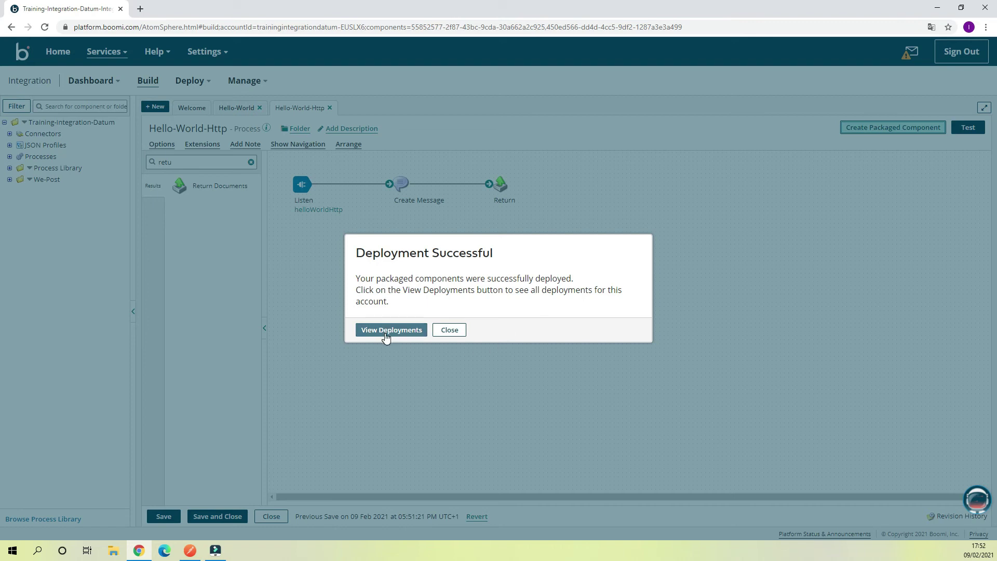
click(449, 330)
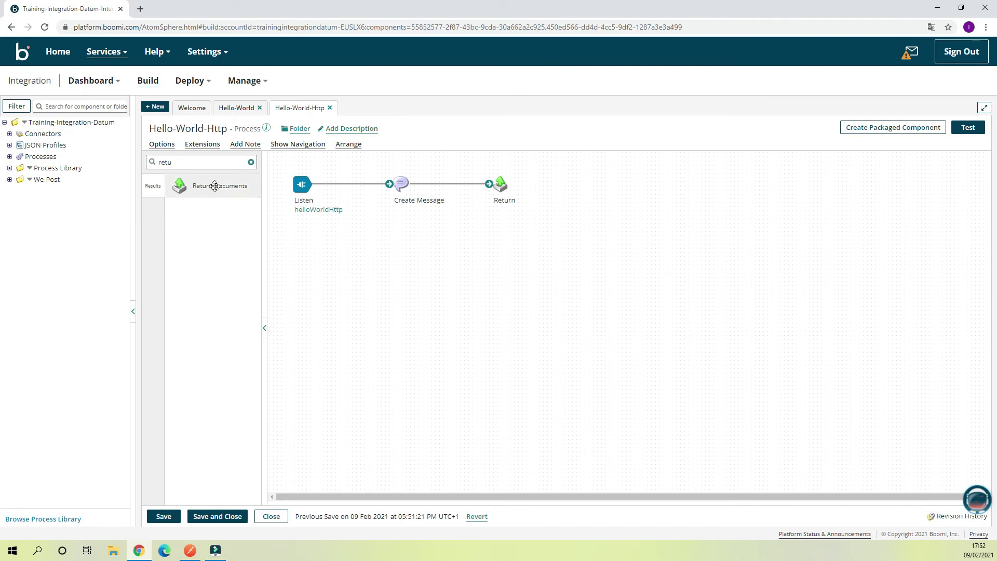
click(206, 83)
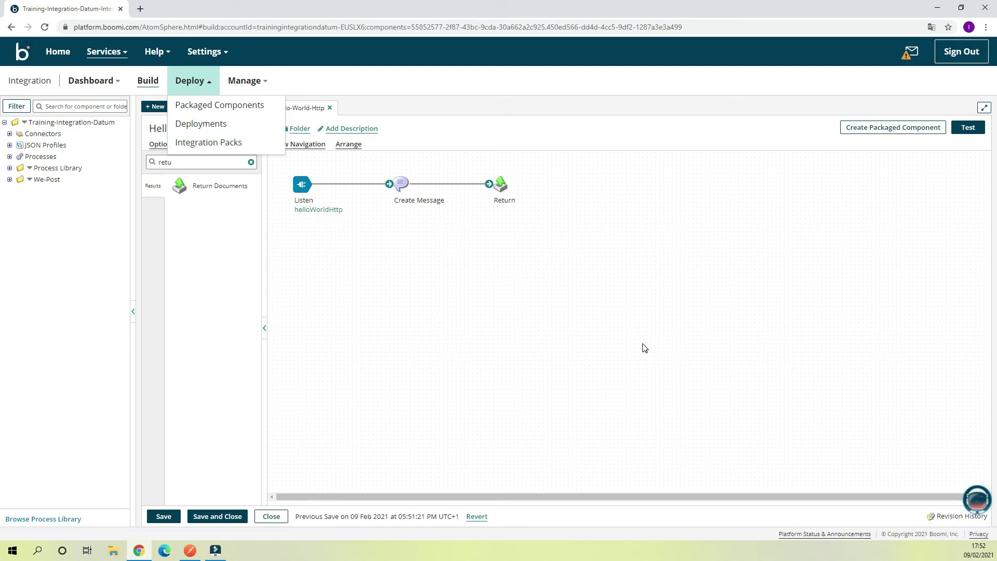
click(647, 365)
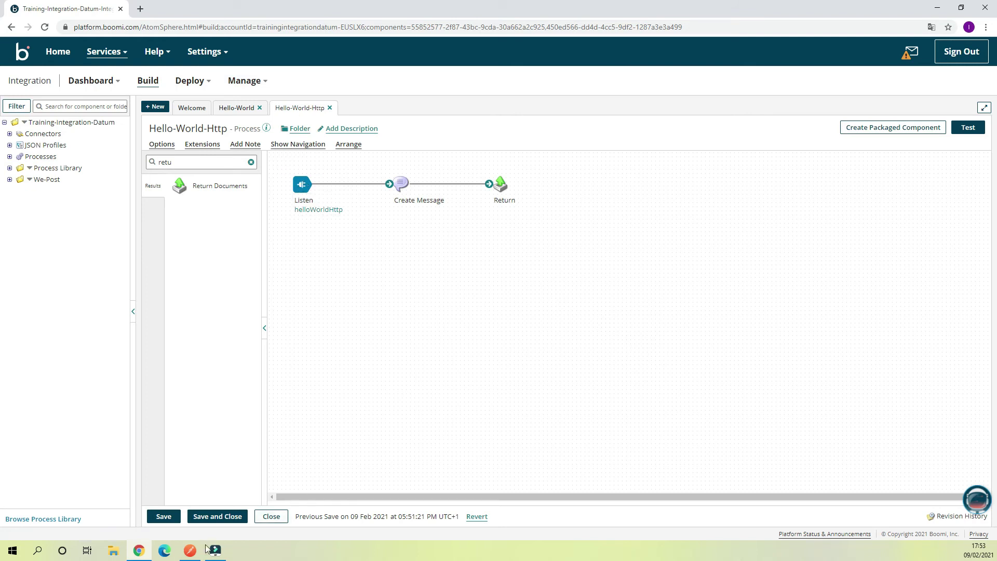
- Switch to Postman and set the method of the untitled request to POST
mouse_move(191, 553)
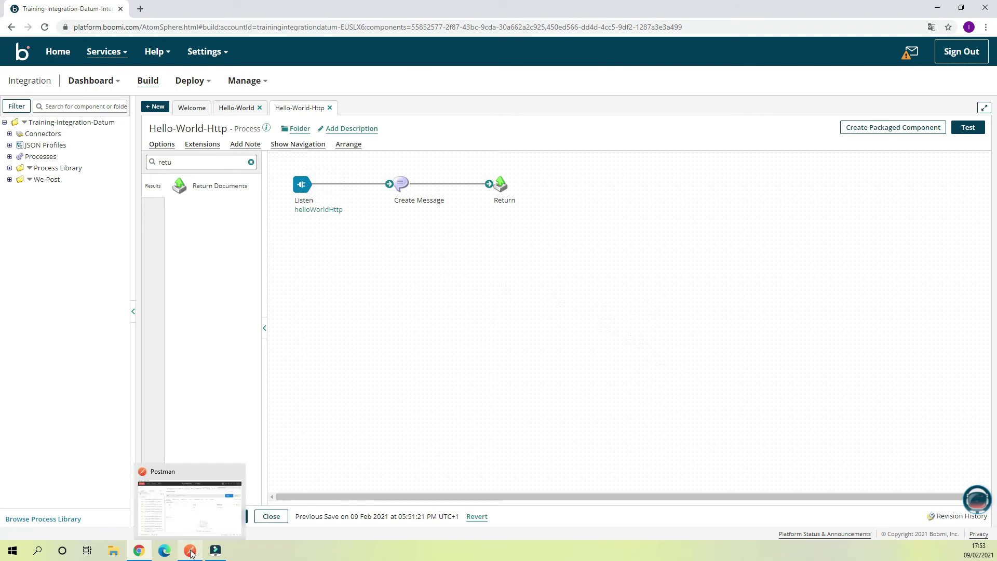
click(198, 517)
click(315, 179)
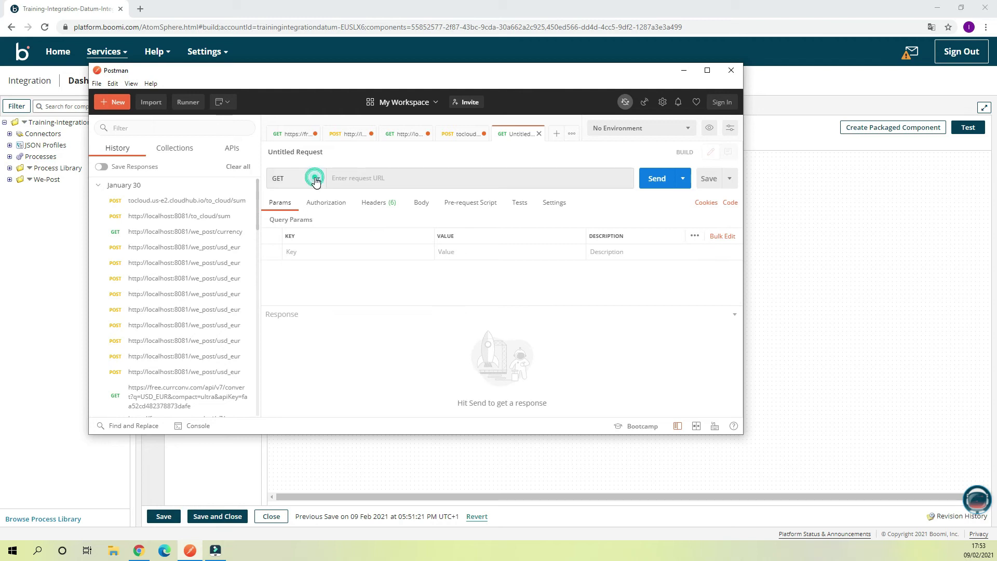
click(287, 214)
- Return to Boomi, open the Shared Web Server settings of Dev-Atom in Dev-Env, and copy the base URL for API requests
click(781, 110)
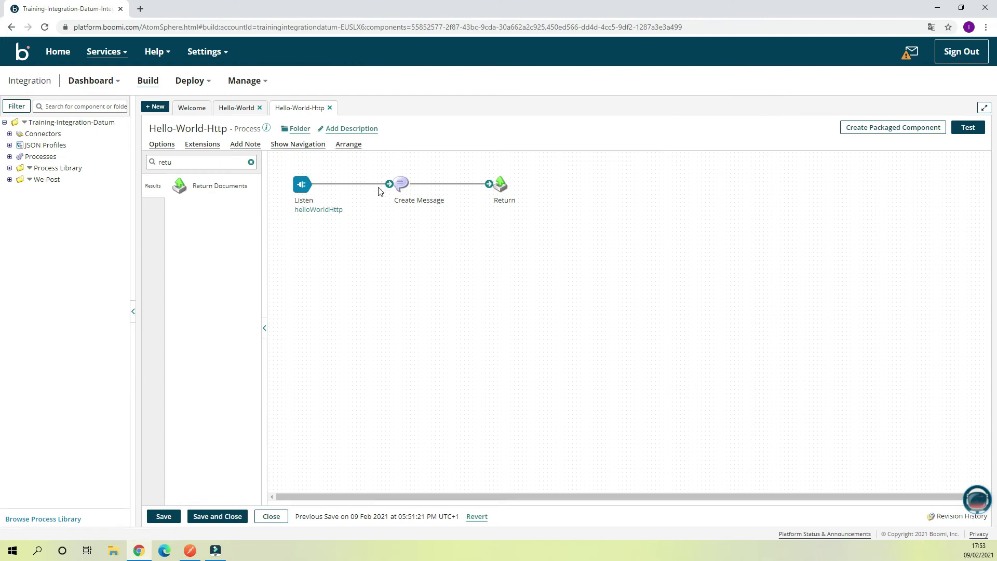
click(266, 85)
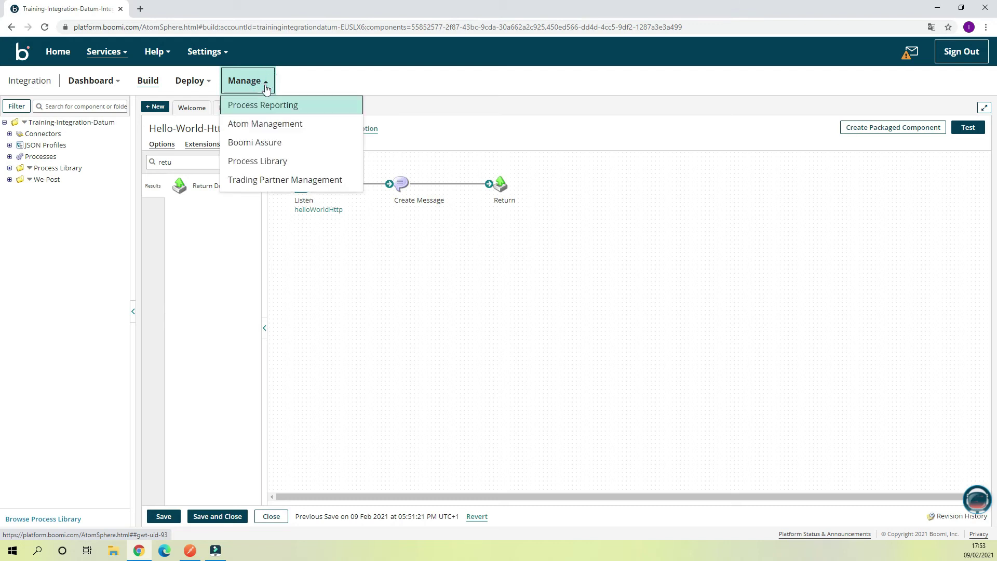
click(272, 127)
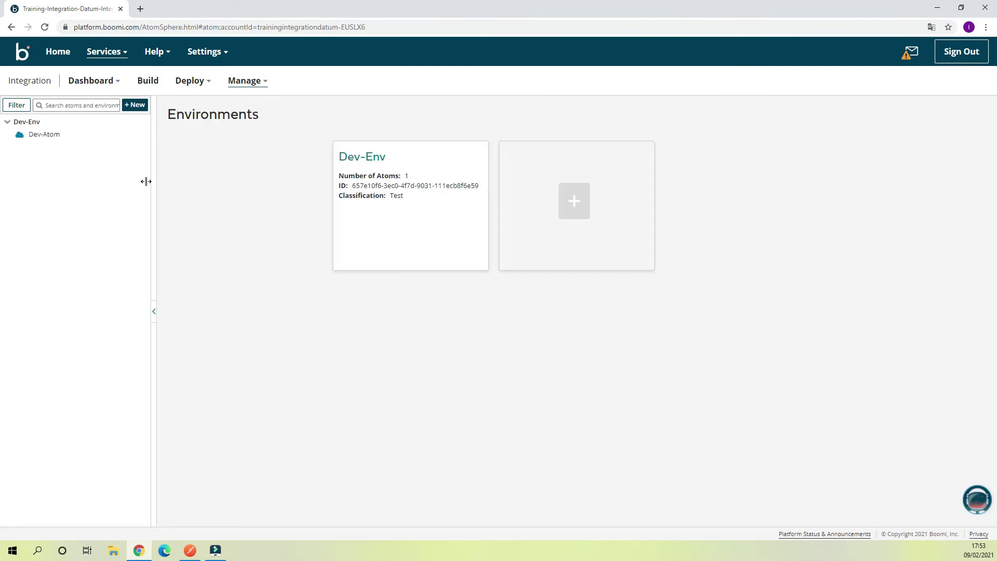
click(353, 158)
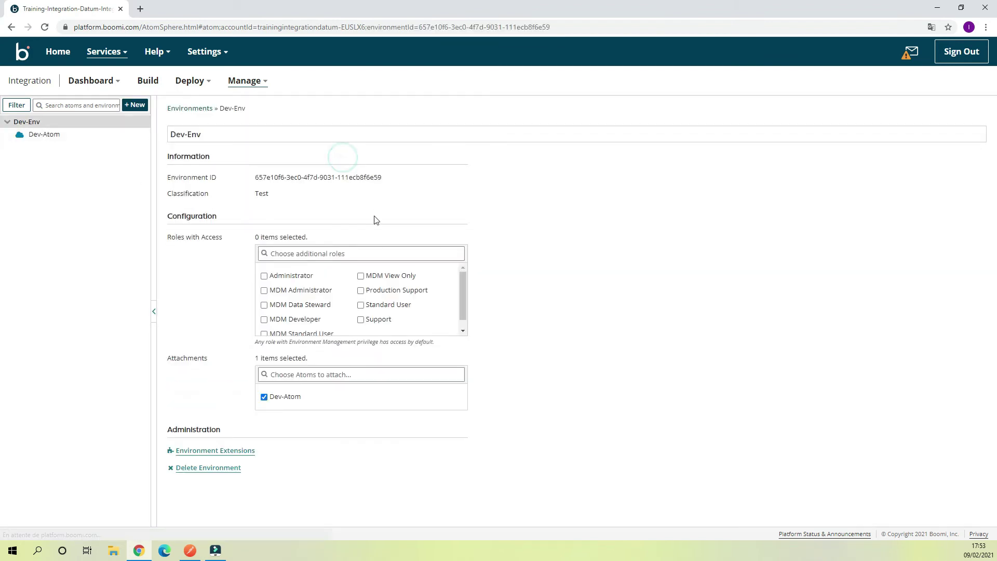
click(61, 133)
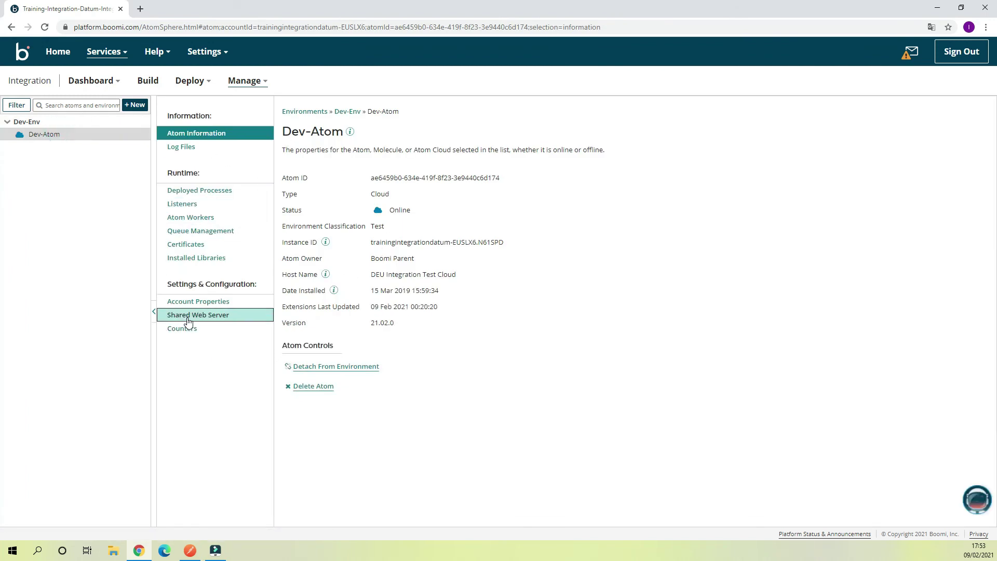
click(210, 317)
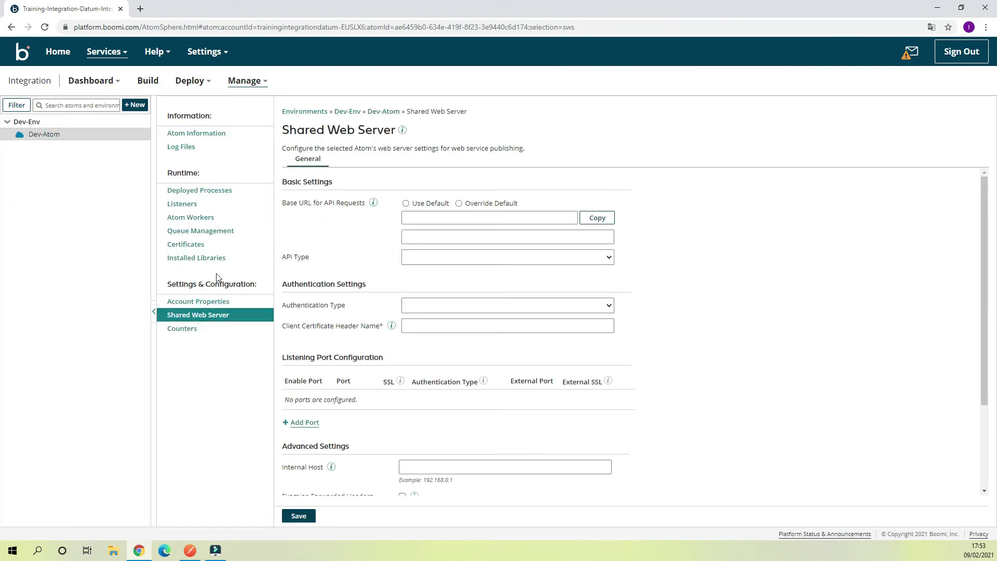
drag(544, 218, 404, 227)
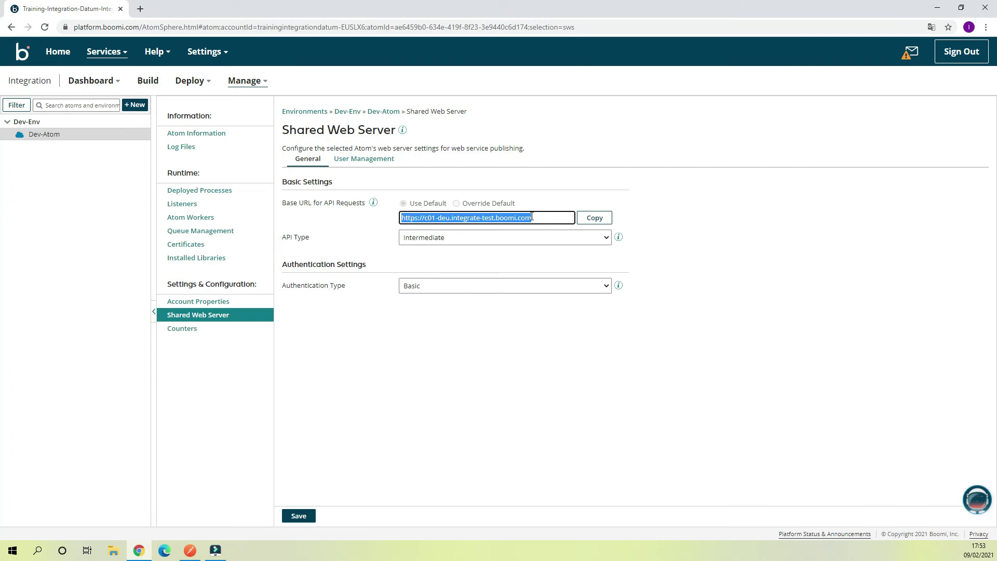
click(595, 218)
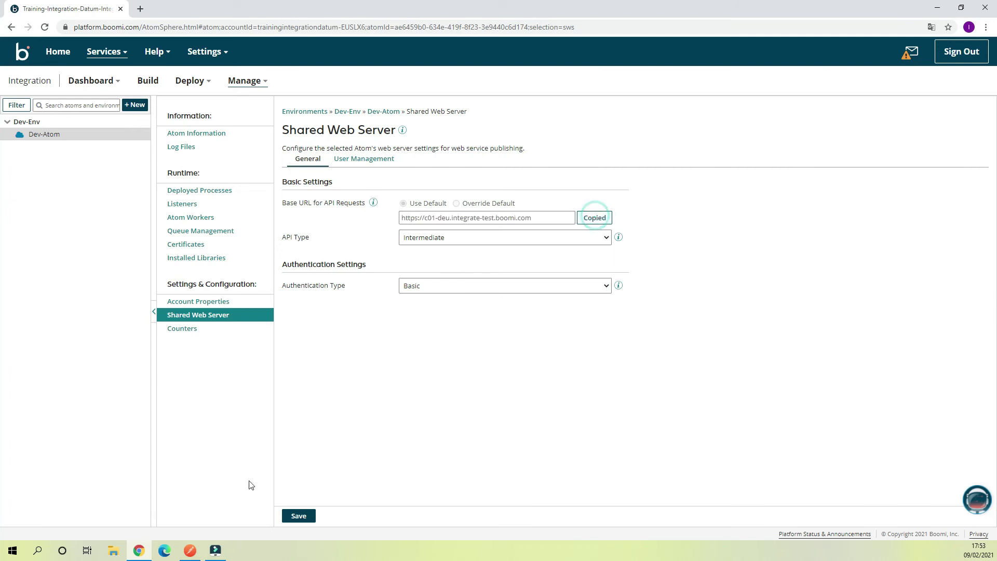
click(189, 550)
click(376, 178)
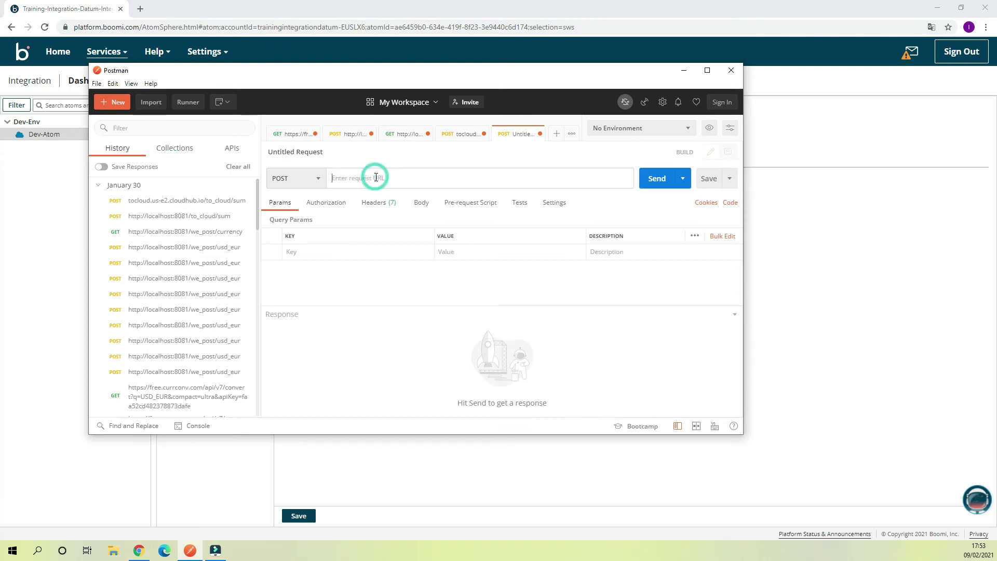
key(ctrl+v)
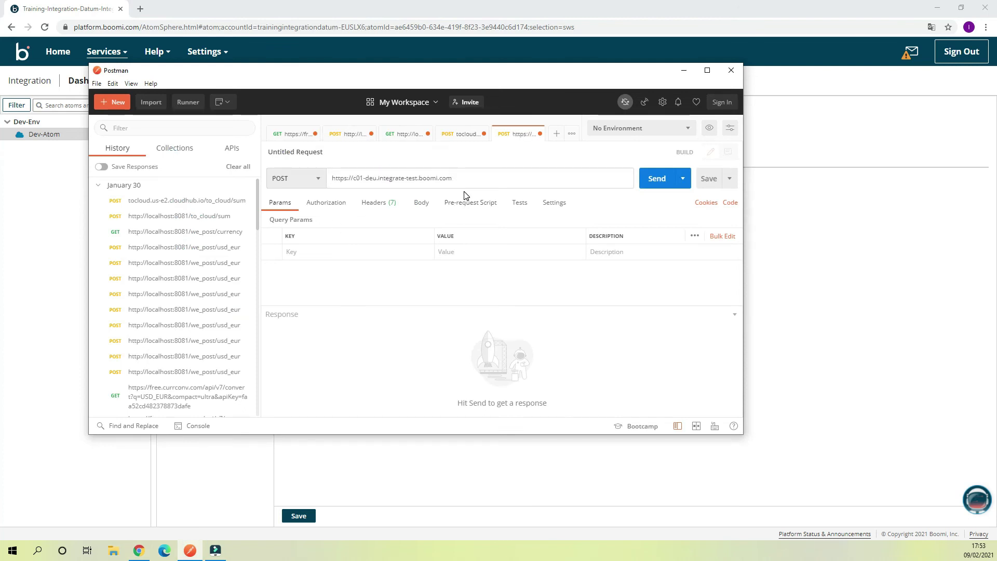
- Return to Boomi and, in the Shared Web Server user management, generate an access token for the listed user and copy it
click(803, 214)
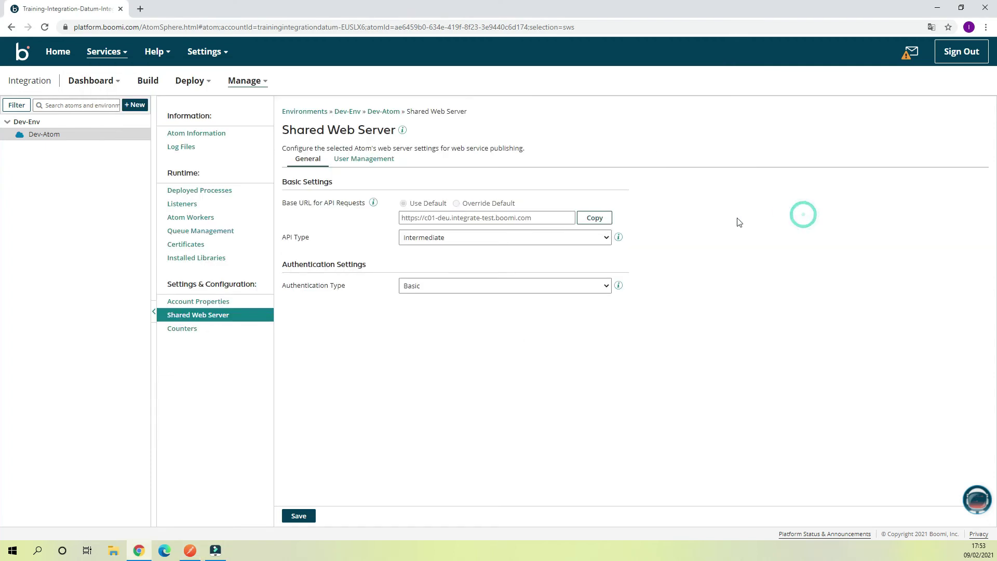
click(387, 164)
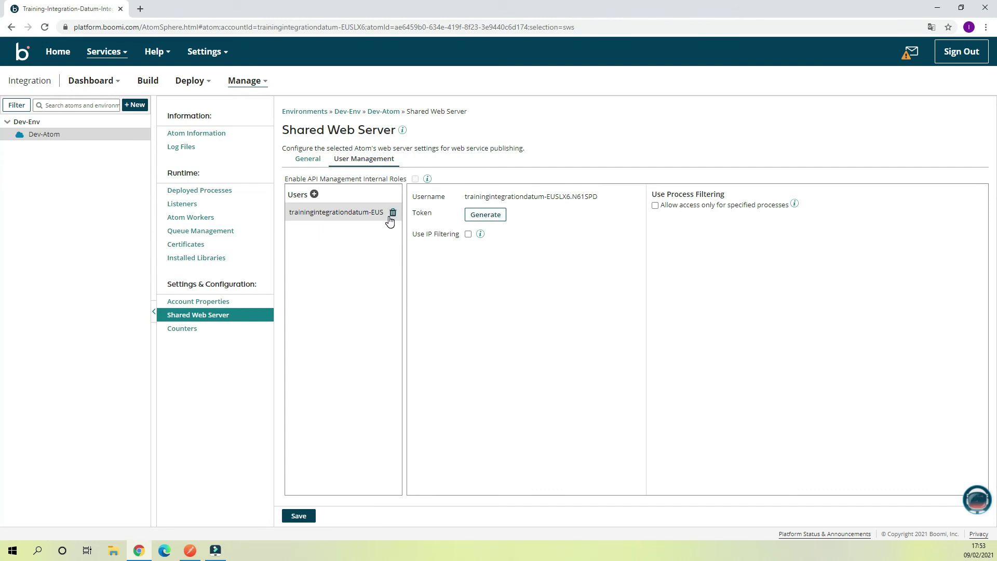
click(489, 215)
click(594, 215)
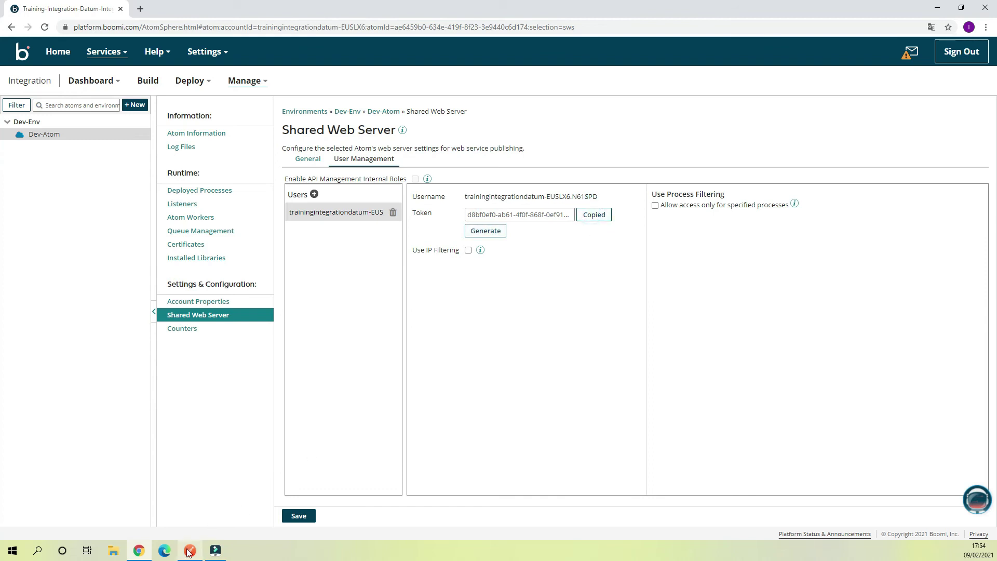
- Switch to Postman and set the POST request's authorization type to Basic Auth
click(190, 550)
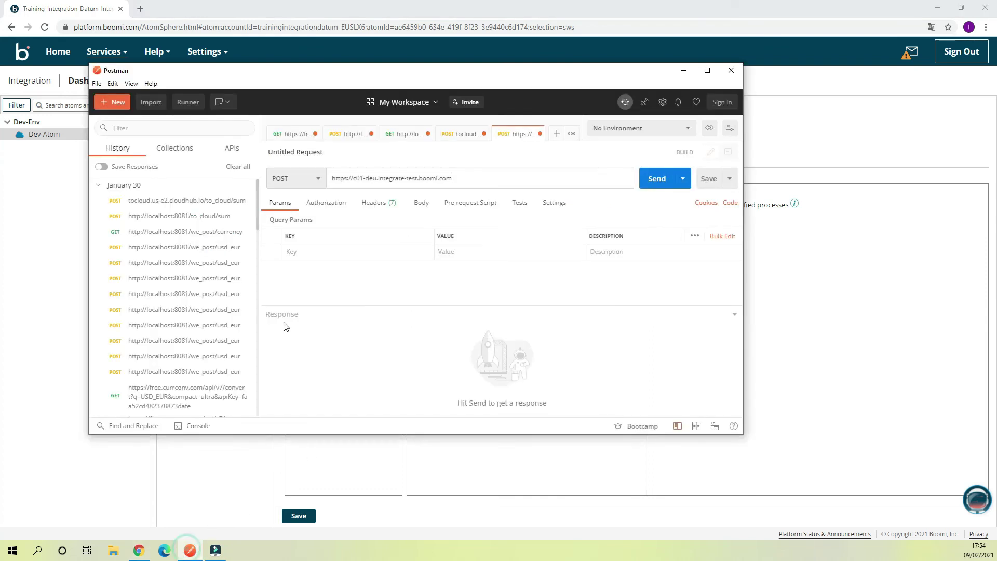
click(317, 203)
click(317, 240)
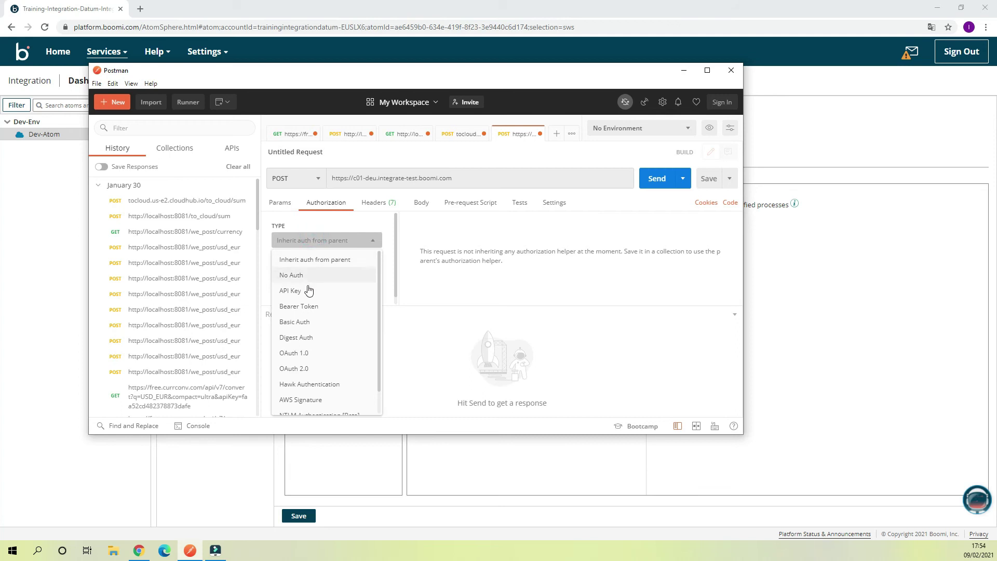
click(298, 323)
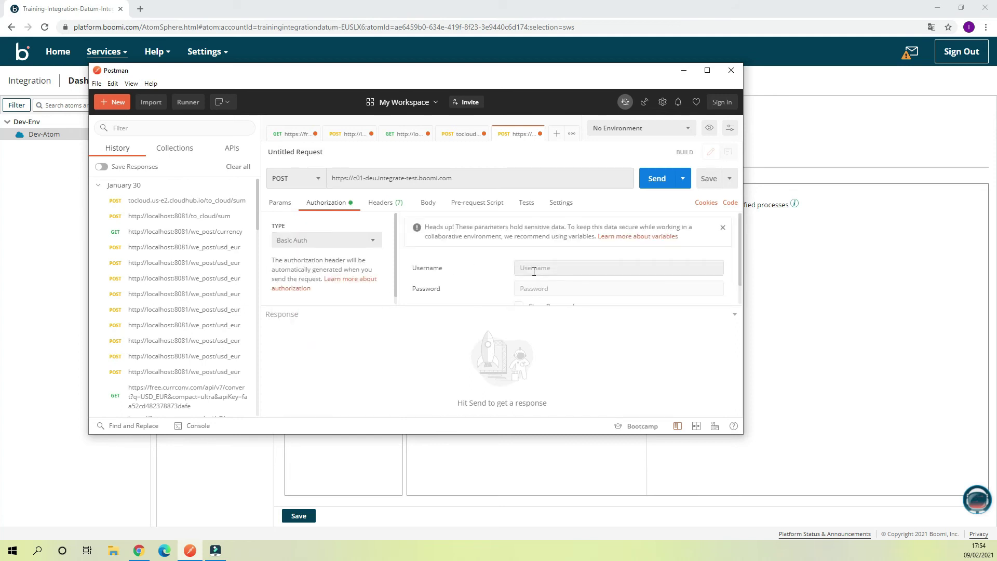
- Paste the access token as the Basic Auth password, and return to Boomi to copy the Shared Web Server username
click(536, 286)
key(ctrl+v)
click(784, 200)
drag(595, 195, 466, 201)
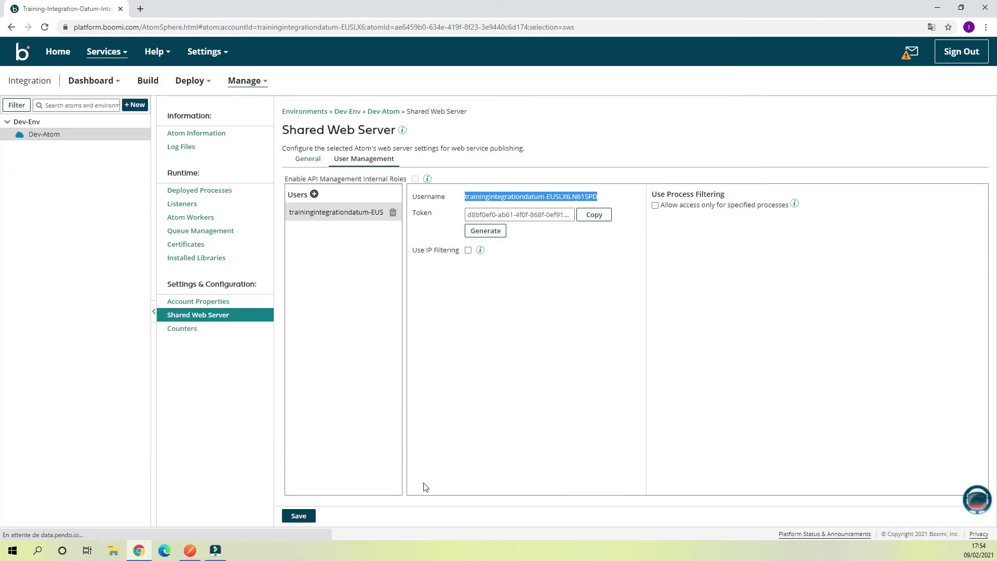
- Switch to Postman, paste the copied username into the Basic Auth credentials, and remove the stray leading character
click(194, 555)
click(523, 266)
key(ctrl+v)
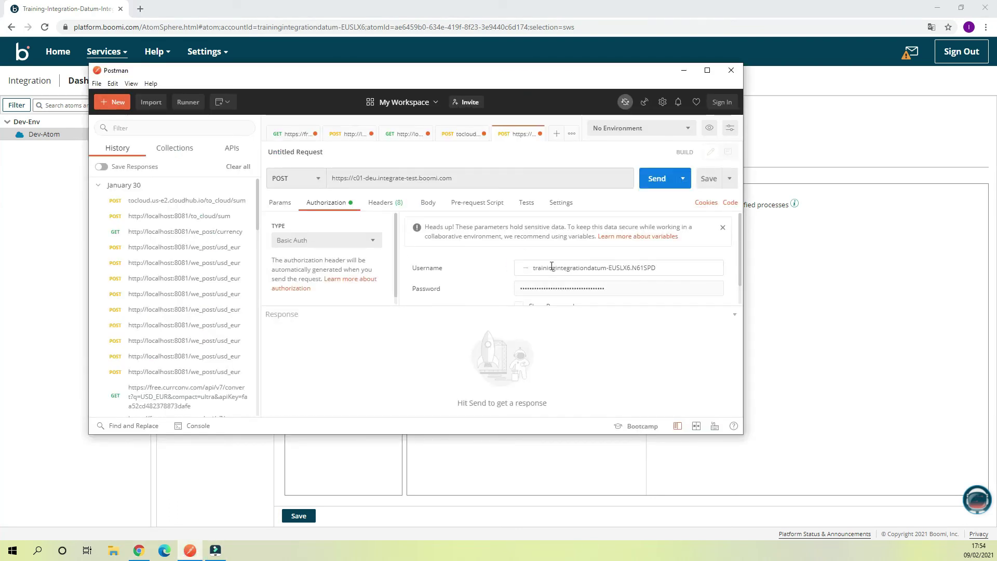
click(533, 268)
key(BackSpace)
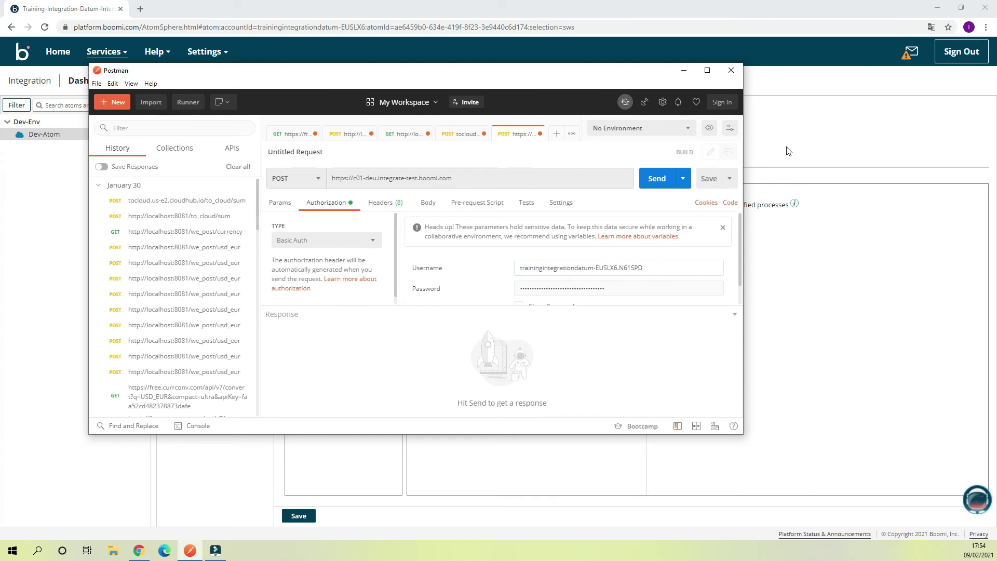
- Return to Boomi, save the Shared Web Server user settings, and open the Hello-World-Http process for building
click(773, 134)
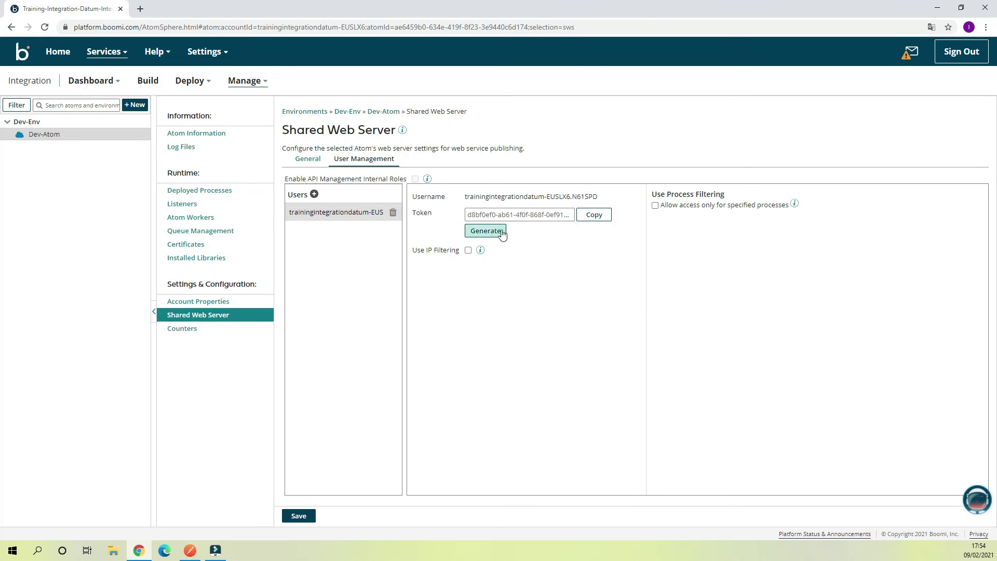
click(306, 518)
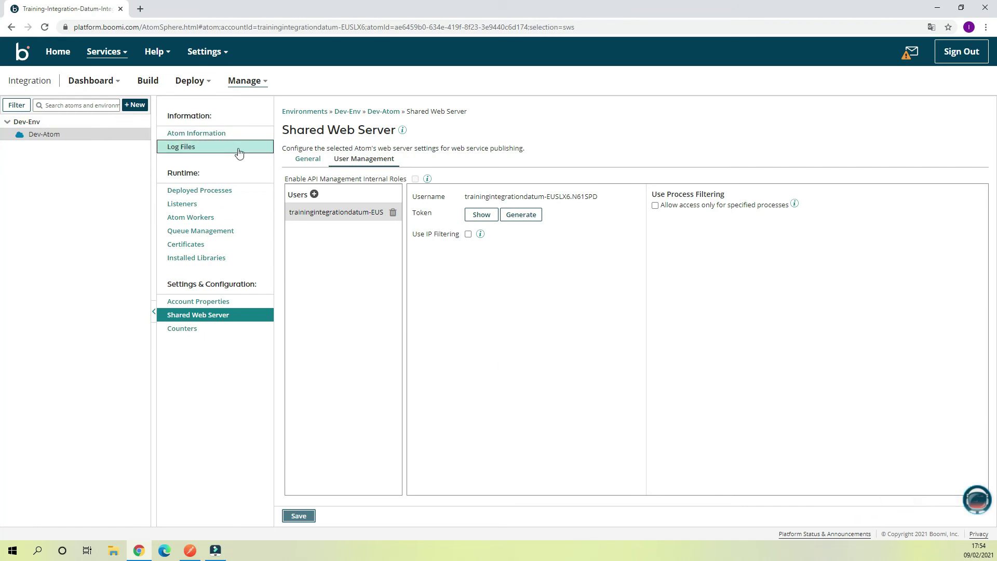
click(152, 85)
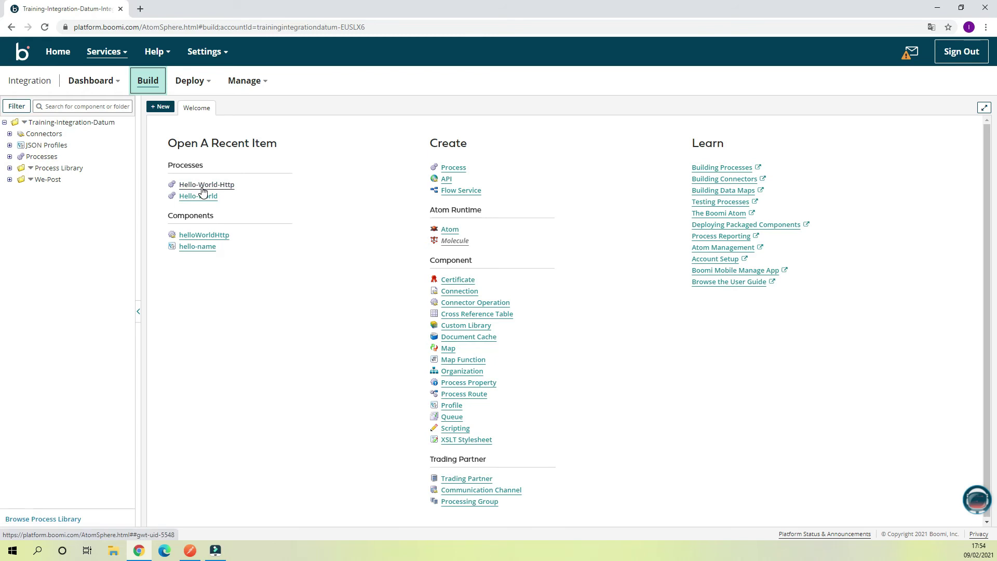
click(203, 187)
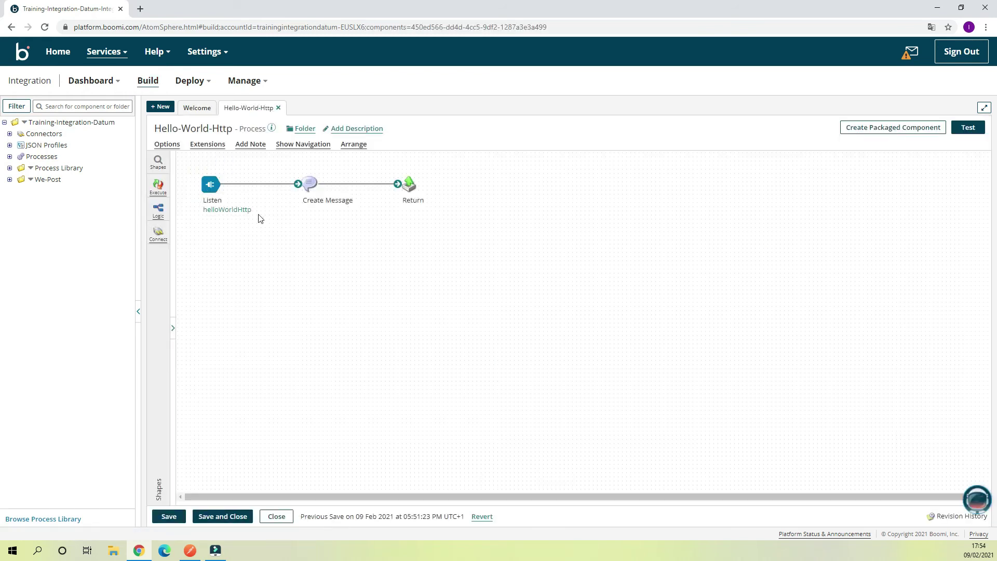
- Switch to Postman to check the request's base URL and return to Boomi
click(190, 550)
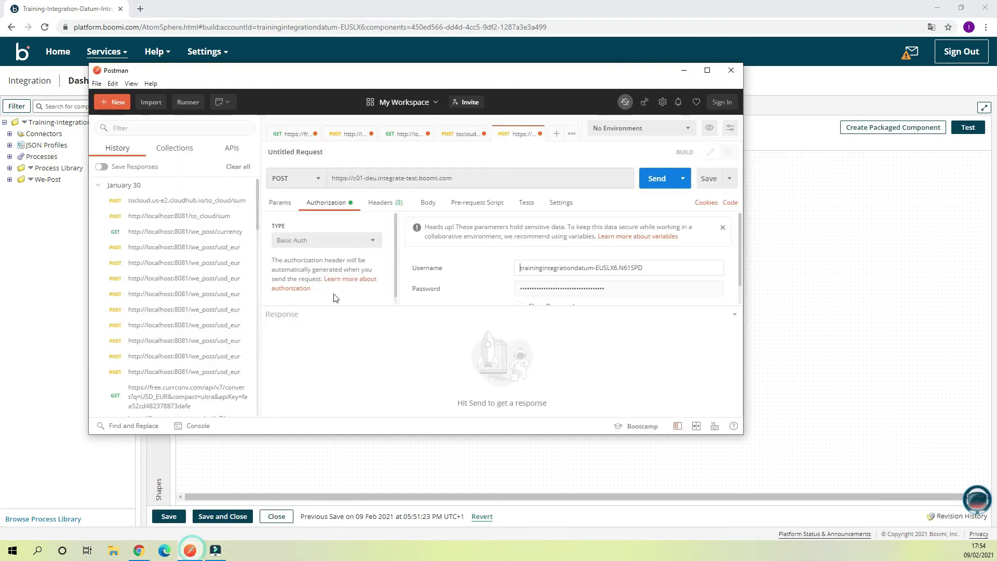
triple_click(451, 178)
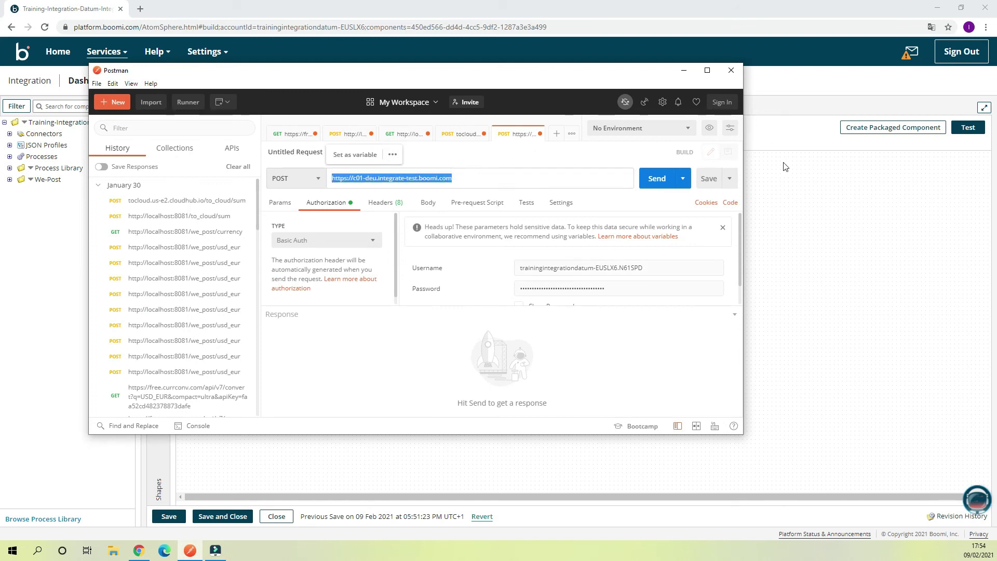
click(774, 110)
- Open the helloWorldHttp operation from the Listen start shape and copy its simple URL path
mouse_move(214, 200)
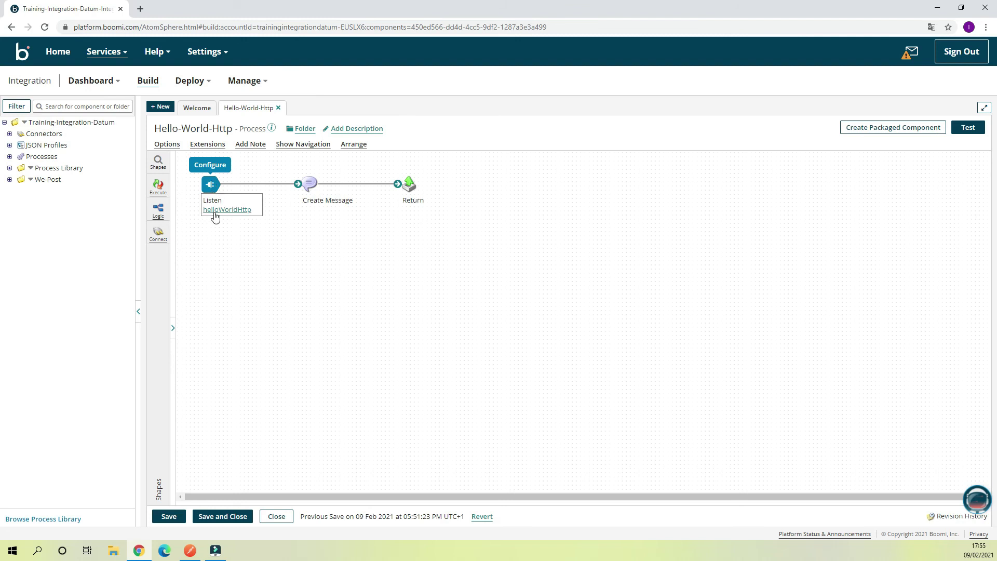
double_click(211, 185)
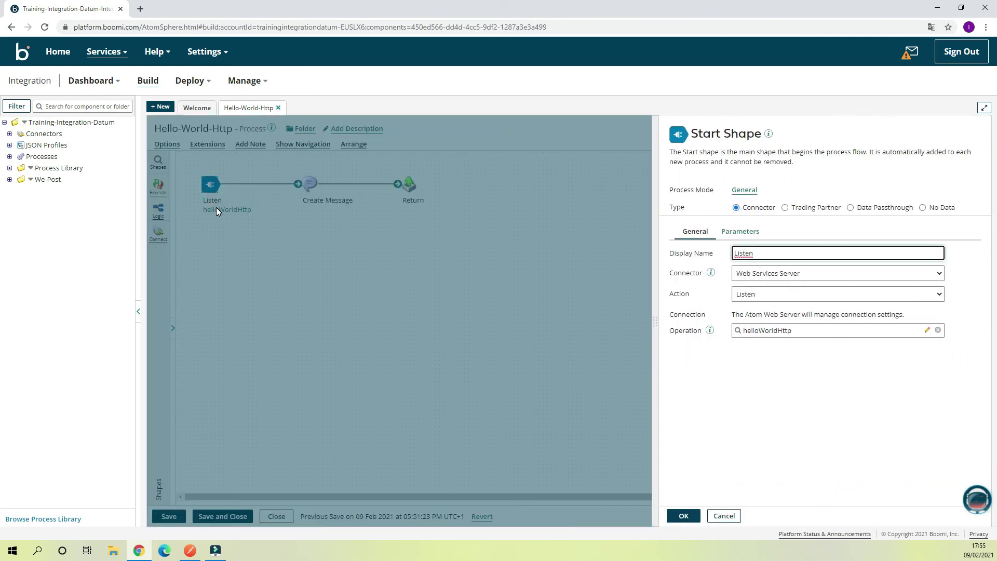
click(928, 331)
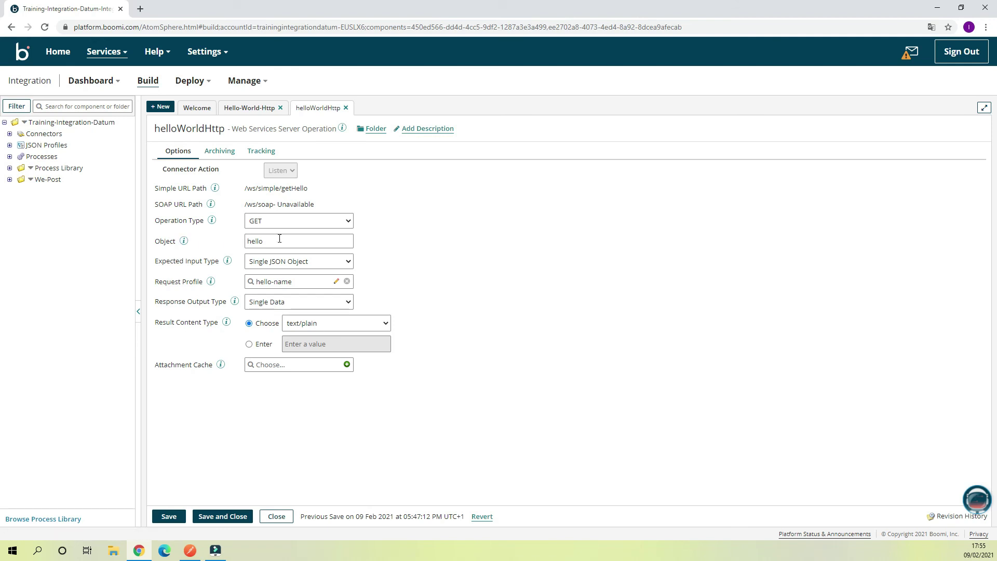
drag(282, 188, 302, 189)
drag(241, 189, 313, 192)
key(ctrl+c)
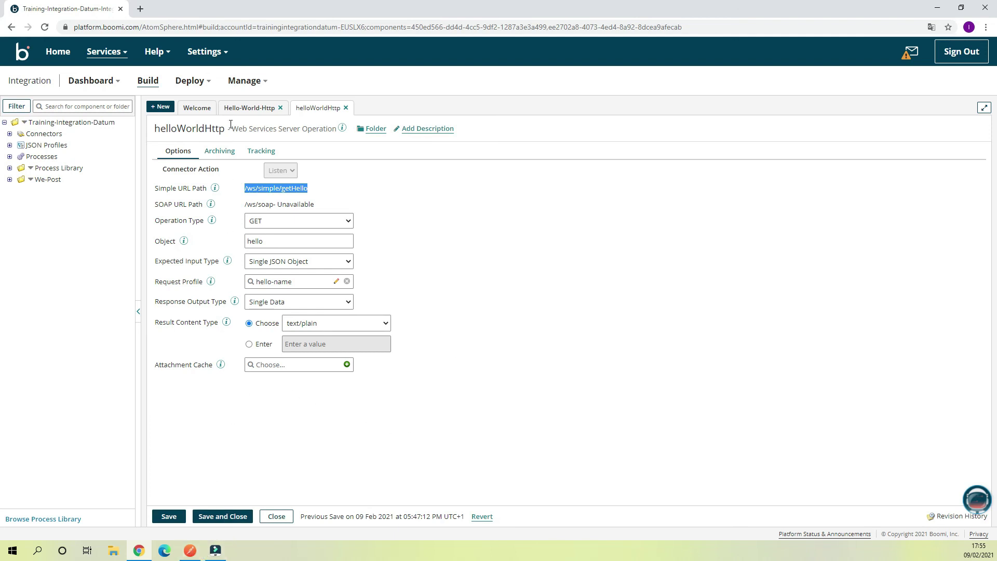
- Switch to Postman and append /ws/simple/getHello to the base URL, keeping a single slash between them
click(191, 552)
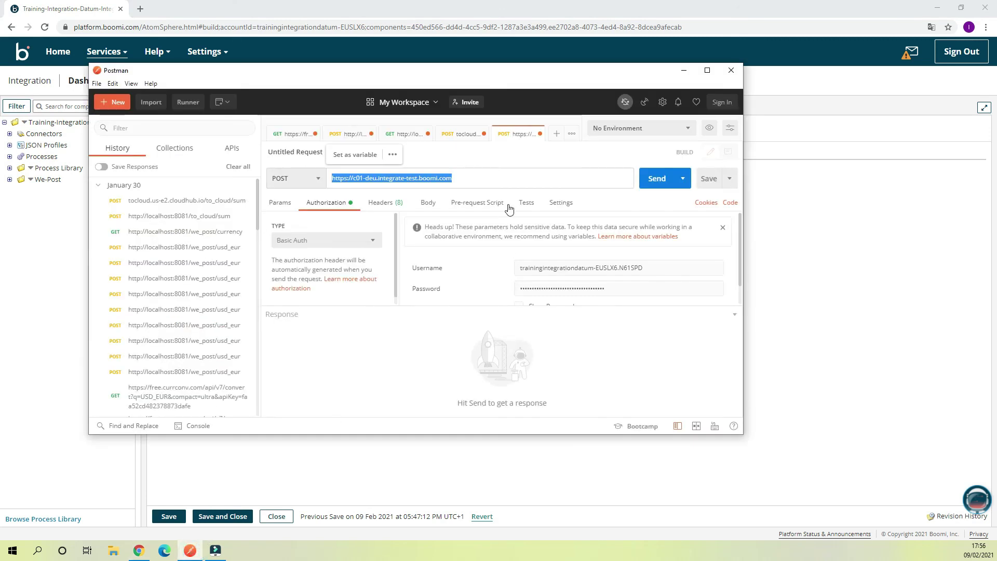
click(497, 176)
text(/)
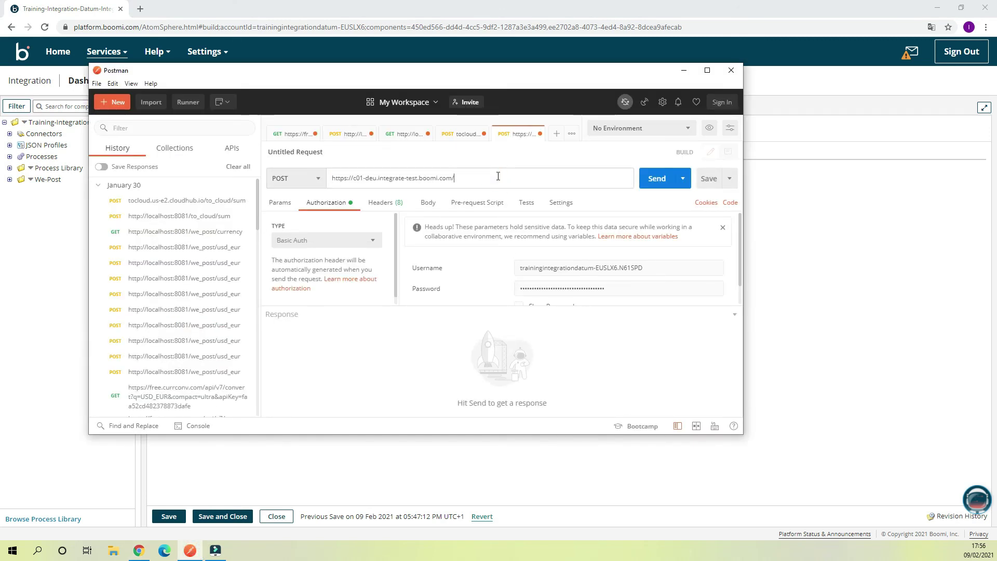
key(ctrl+v)
click(454, 177)
key(BackSpace)
- Set the request body to raw JSON and enter an object whose "name" field holds the sample person's full name
click(426, 203)
click(449, 222)
click(565, 222)
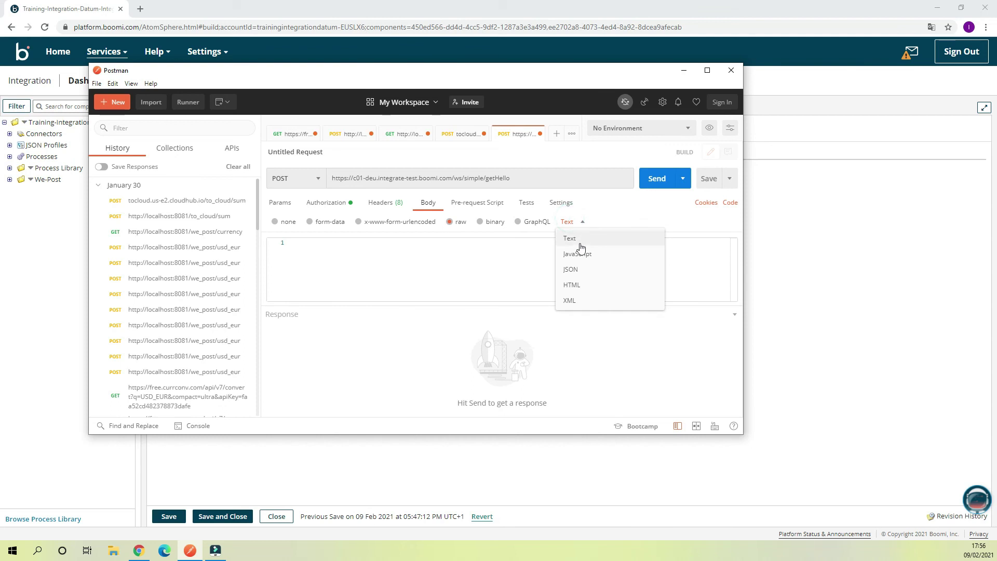
click(576, 269)
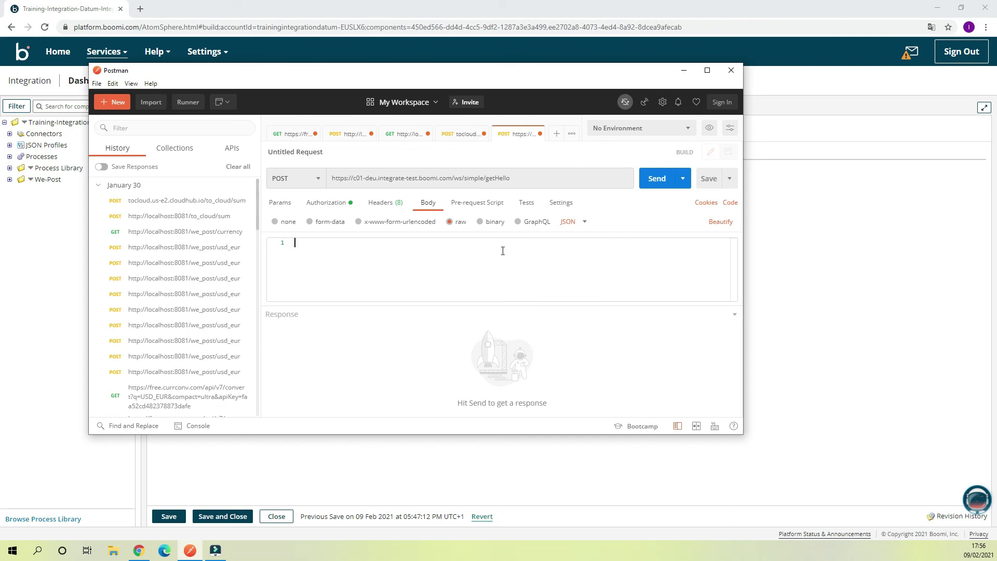
text({)
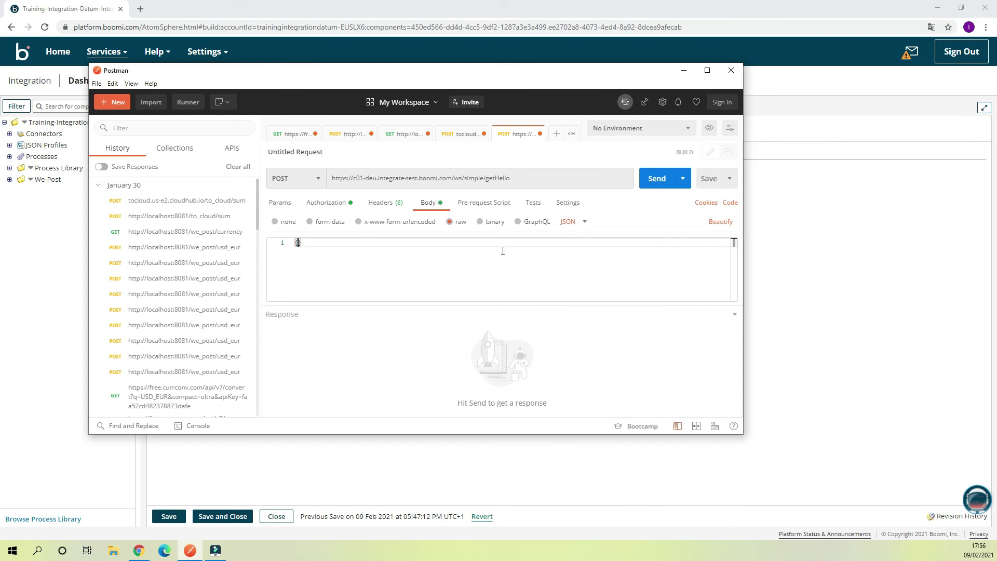
key(Return)
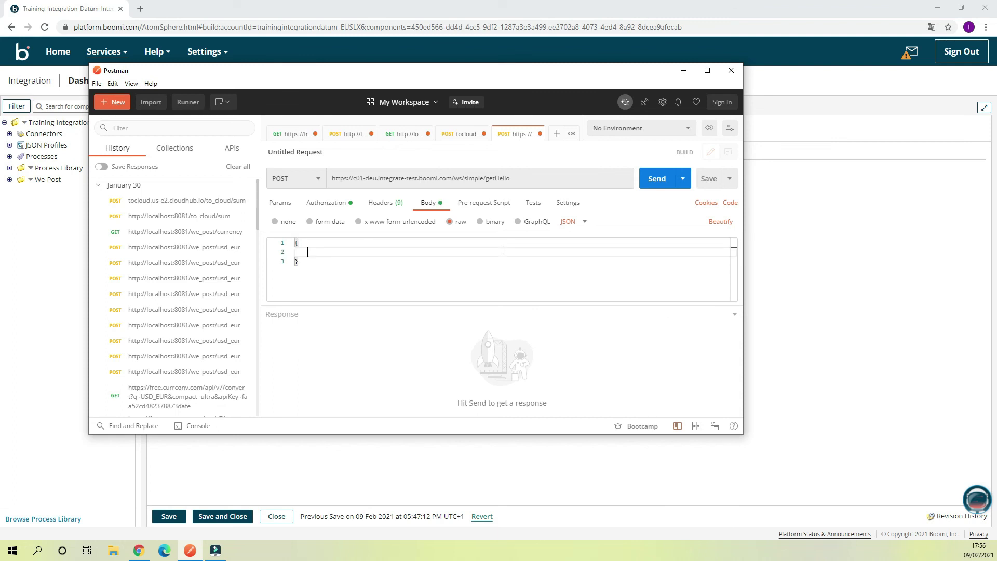
text("name": "John Doe)
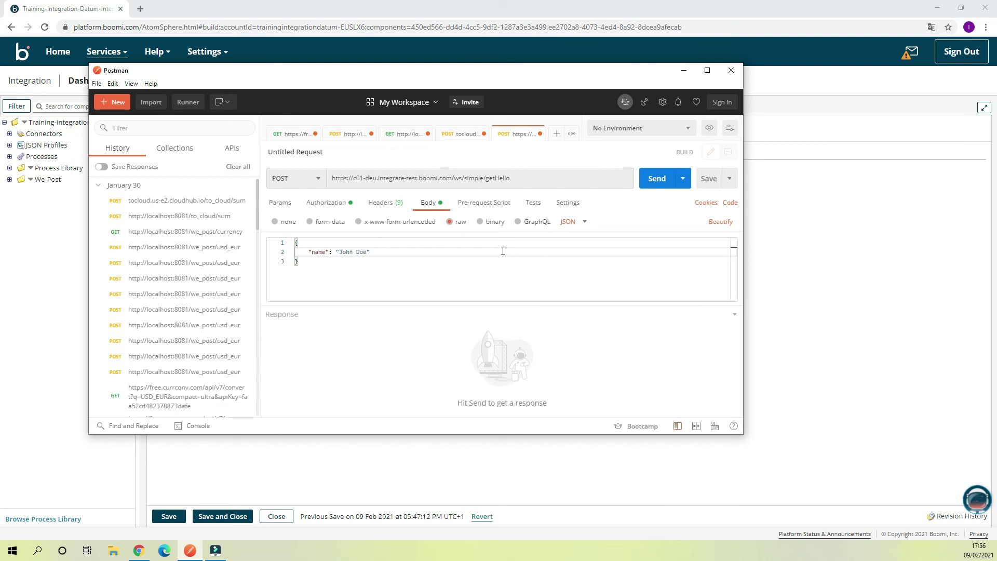
- Send the POST request and highlight the message in the response body
click(657, 181)
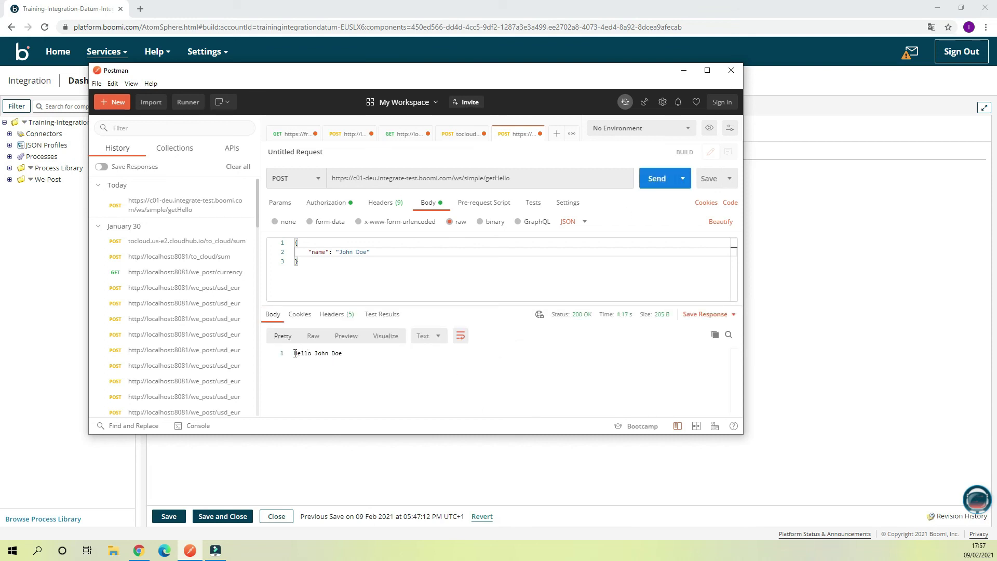
drag(294, 354, 342, 354)
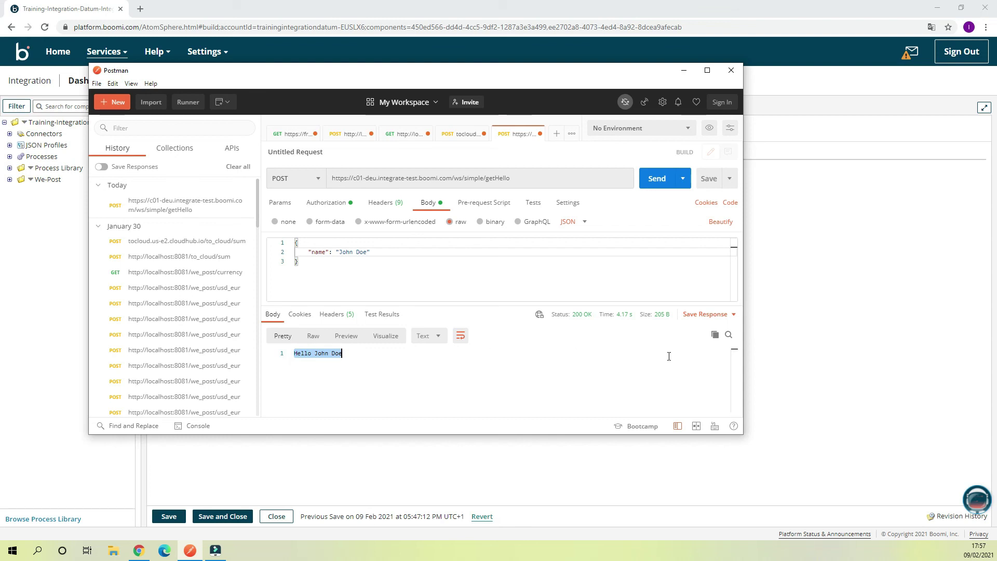
- Return to Boomi, close the Start Shape settings, and review the Listen, Create Message and Return shapes of the Hello-World-Http process
click(781, 386)
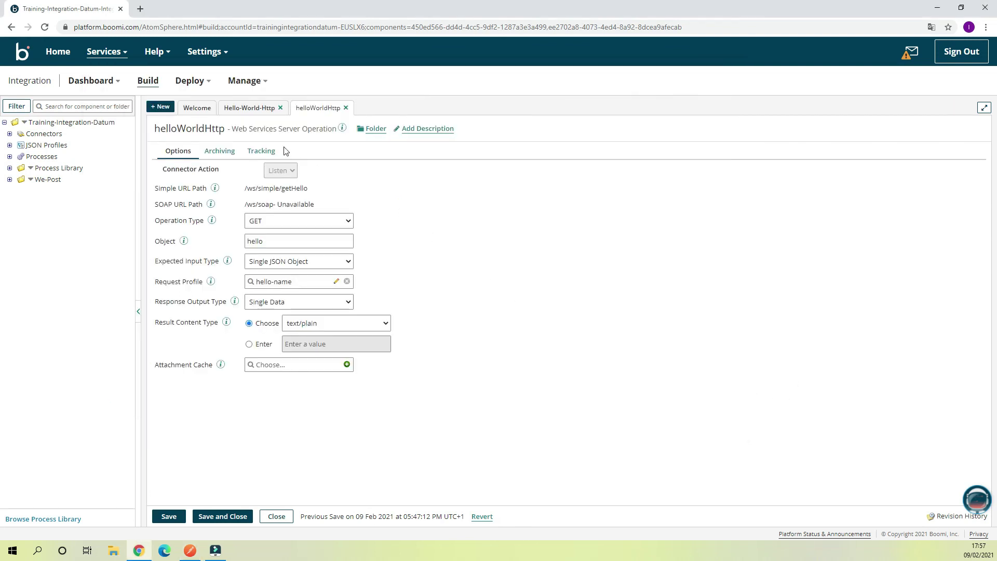
click(255, 108)
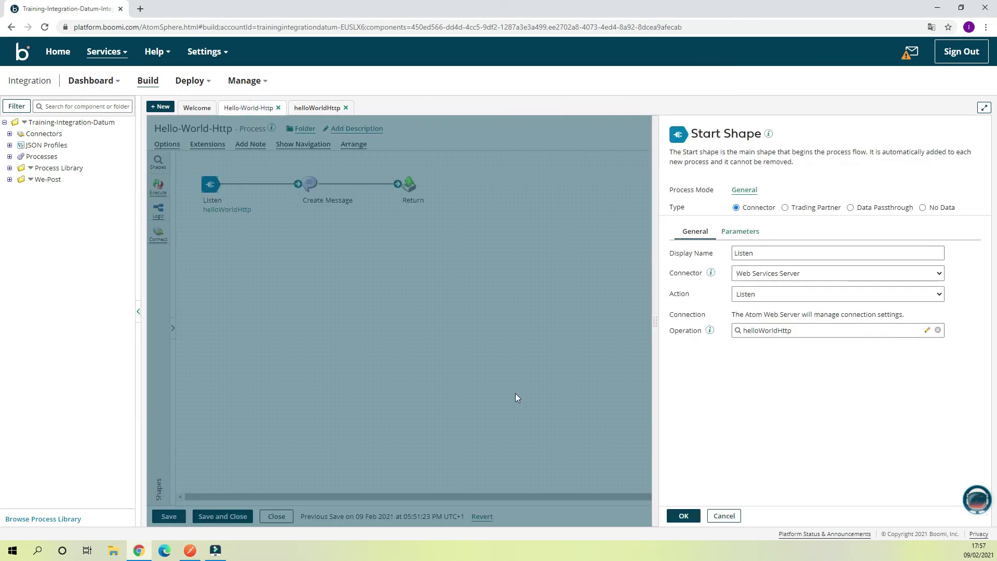
click(320, 430)
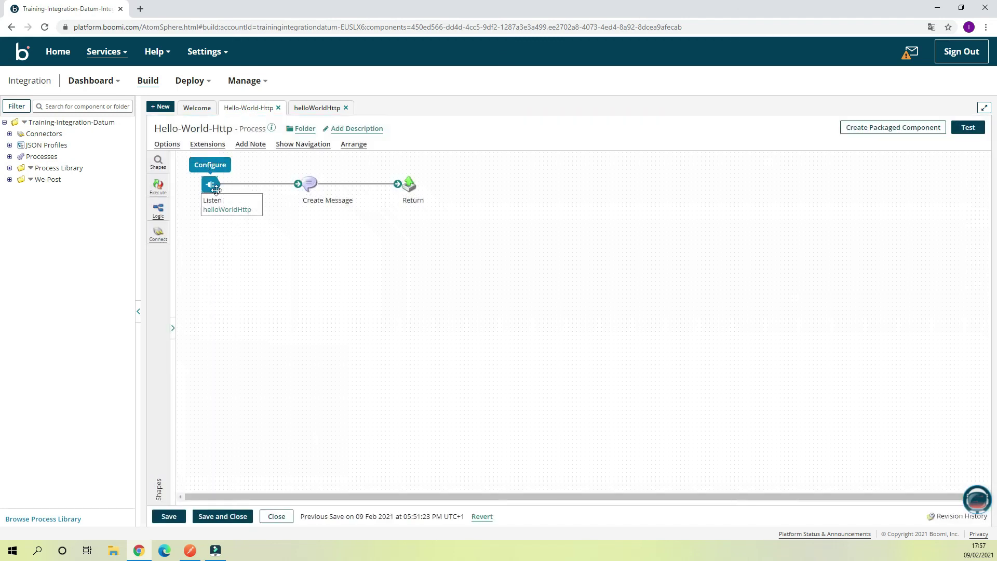
mouse_move(336, 206)
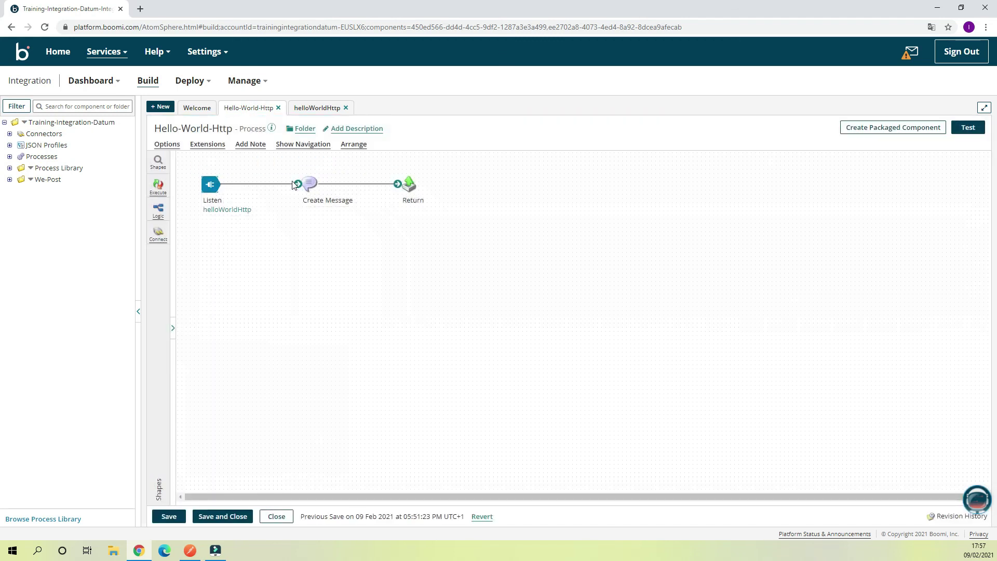
click(310, 184)
mouse_move(418, 203)
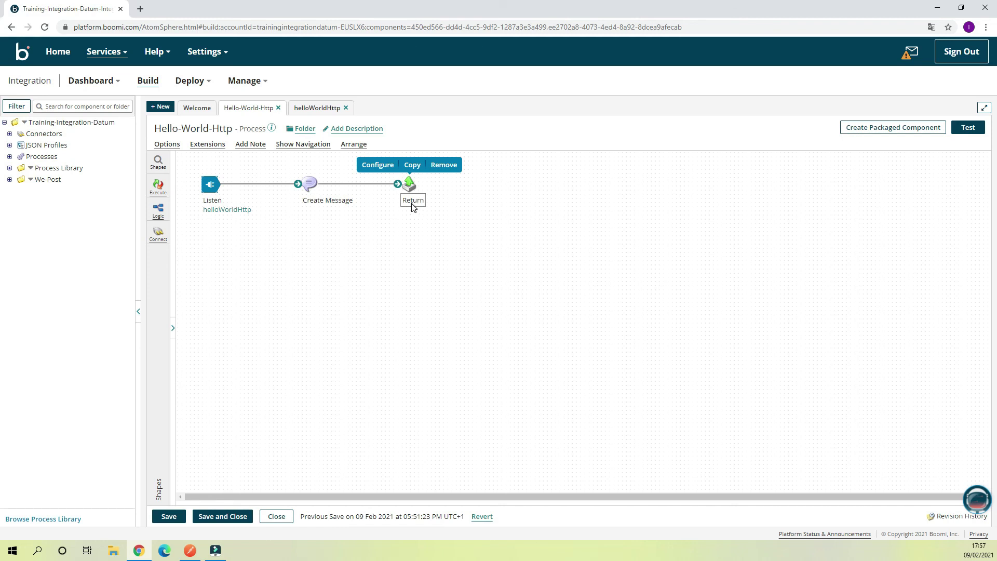